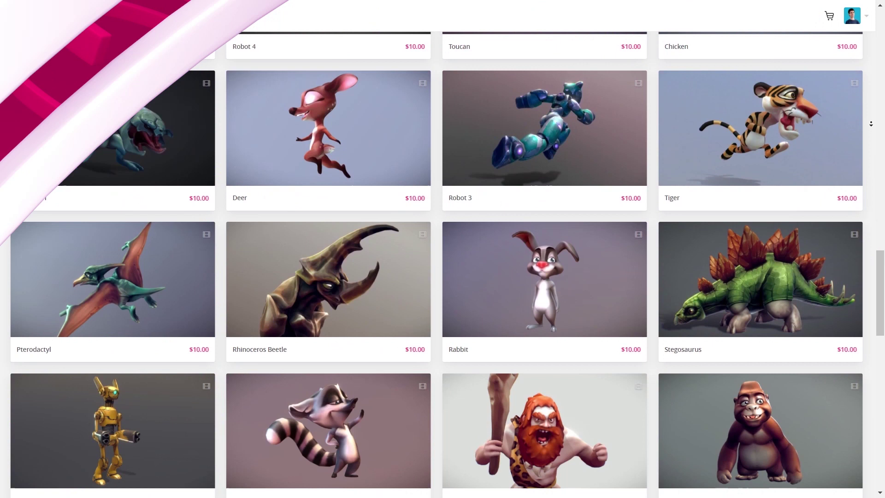
Scroll to the aircraft model and display it with a black wireframe and the UV Checker texture.
scroll(870, 124, "down", 5)
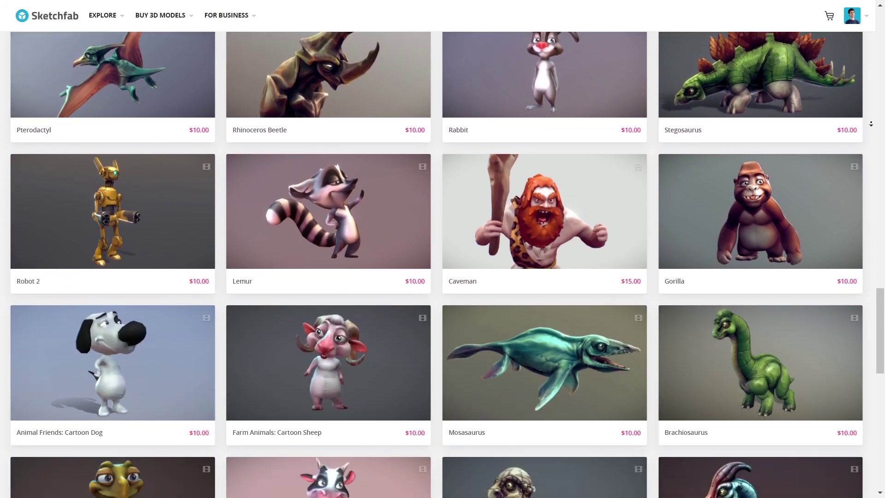
scroll(870, 124, "down", 5)
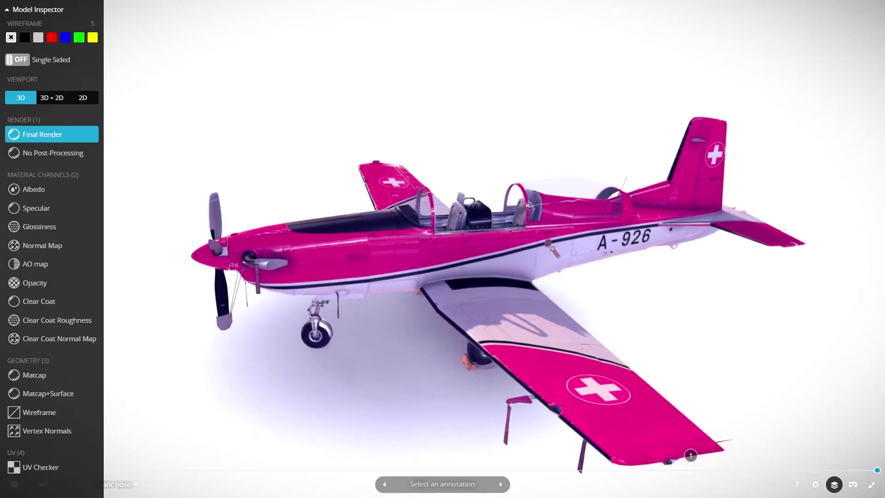
left_click(25, 37)
left_click(40, 466)
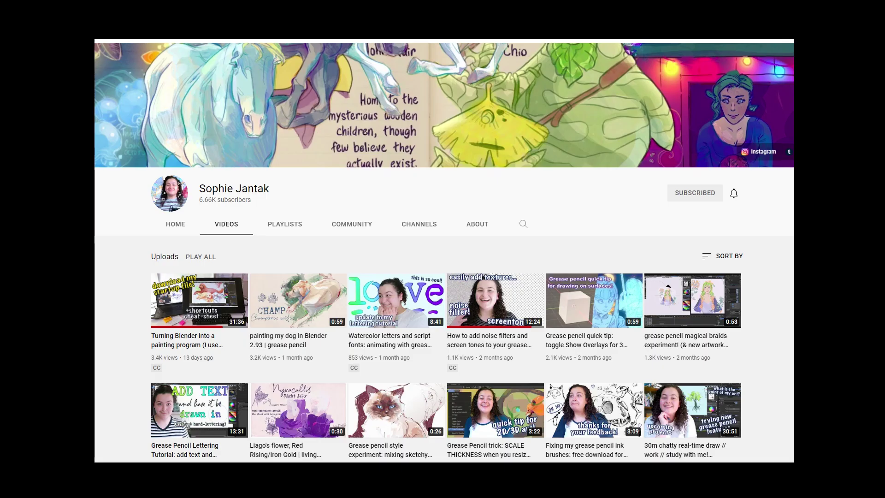
Scroll down the channel's Videos tab to find the watercolour tutorial.
scroll(447, 277, "down", 5)
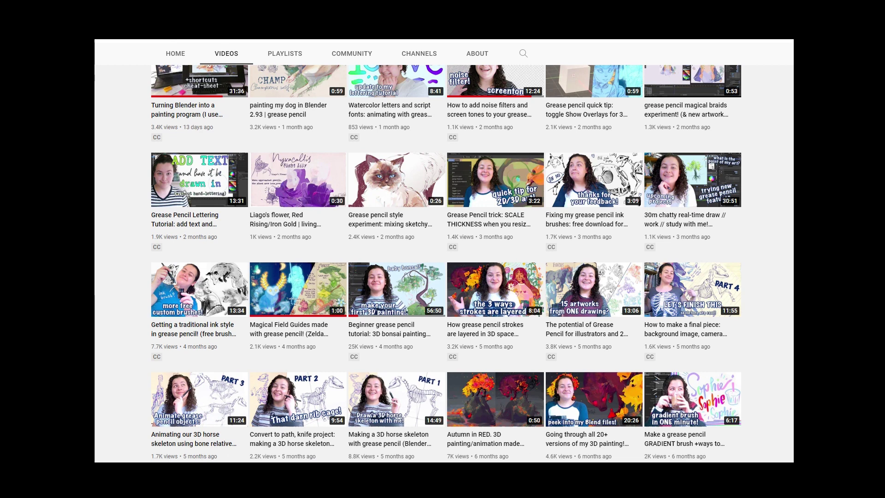
scroll(446, 277, "down", 5)
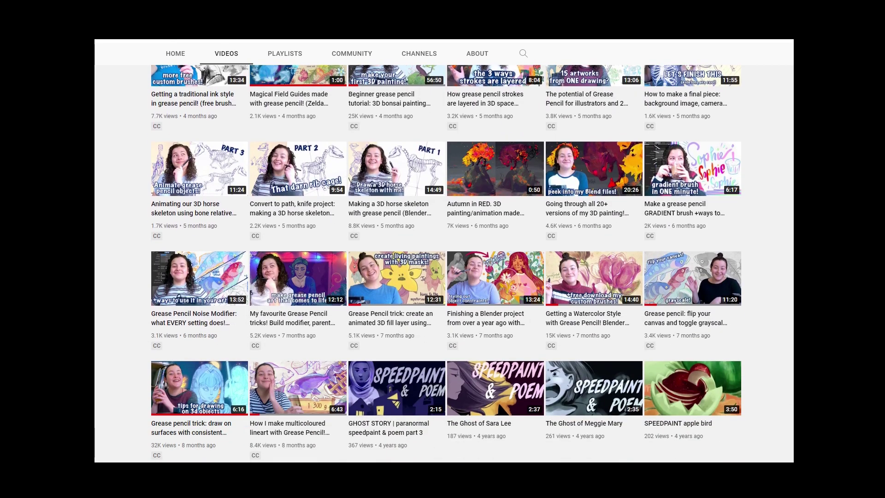
scroll(446, 276, "down", 2)
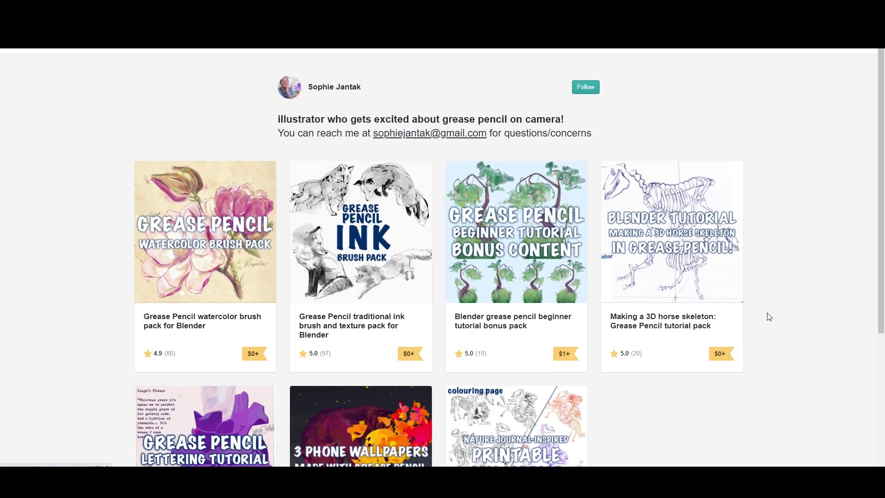
scroll(766, 316, "down", 3)
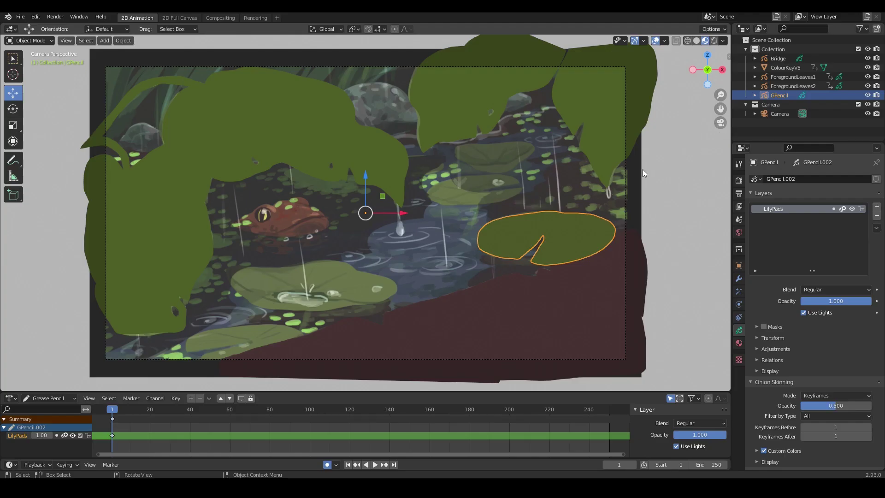
In camera view, fill both lily pads olive, the frog brown, and add dark water shadows.
mouse_move(643, 170)
middle_mouse_down()
mouse_move(613, 331)
mouse_move(567, 344)
mouse_move(407, 228)
middle_mouse_up()
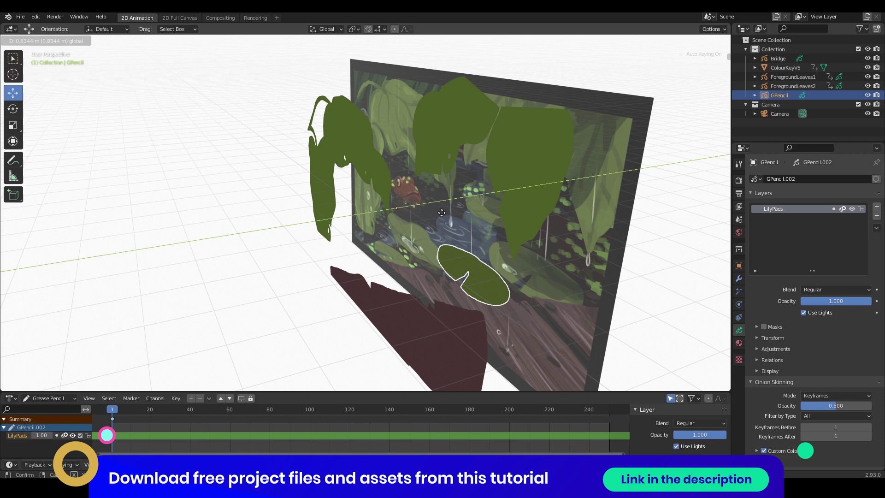
key("ctrl+Tab")
key("KP_0")
mouse_move(392, 283)
left_mouse_down()
mouse_move(271, 295)
mouse_move(327, 270)
left_mouse_up()
left_click_drag(431, 192, 496, 177)
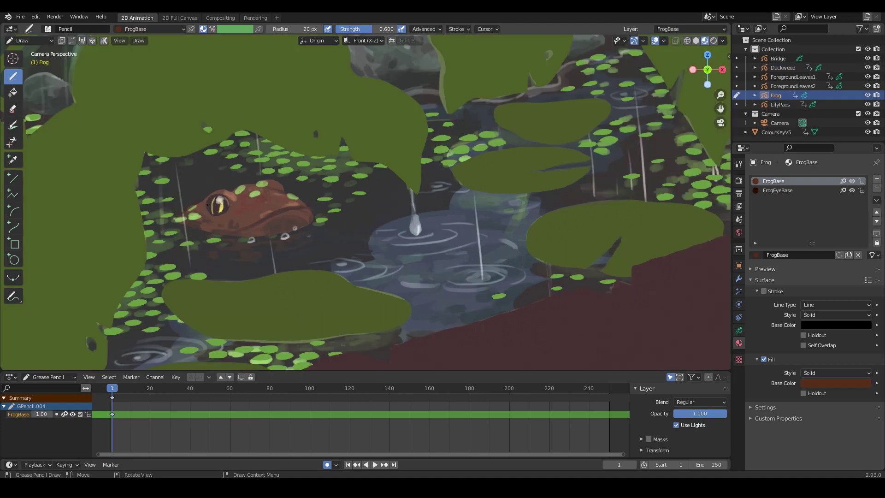
mouse_move(216, 193)
left_mouse_down()
mouse_move(249, 233)
mouse_move(231, 198)
mouse_move(297, 197)
mouse_move(267, 226)
left_mouse_up()
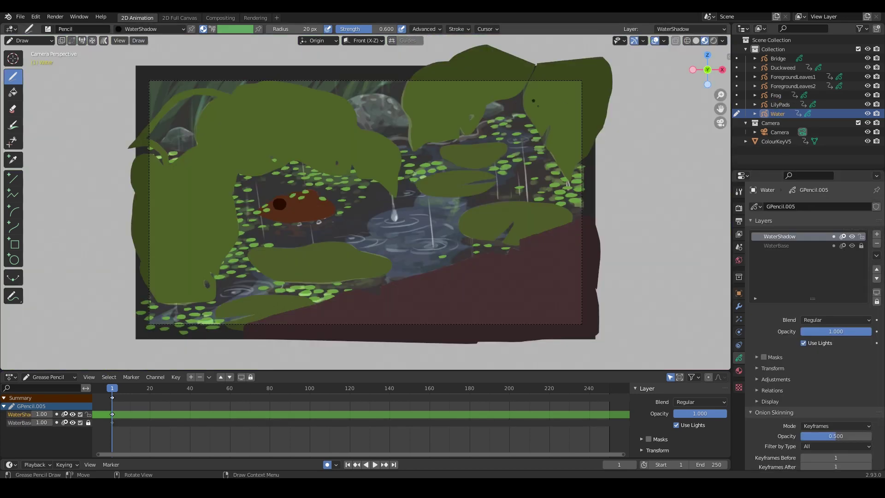
mouse_move(502, 104)
left_mouse_down()
mouse_move(525, 138)
mouse_move(497, 184)
mouse_move(343, 251)
mouse_move(285, 207)
left_mouse_up()
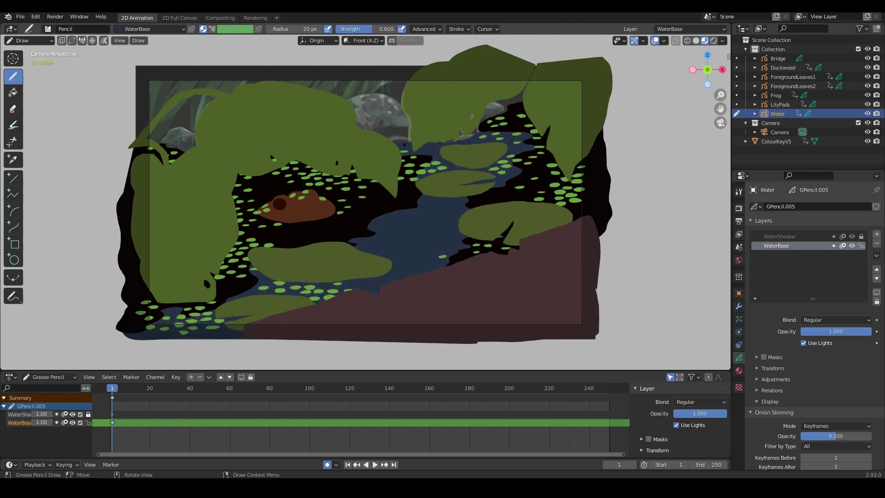
Hide ForegroundLeaves1, then draw dark green grass blades and a dark backdrop across the top.
middle_click_drag(576, 240, 610, 231)
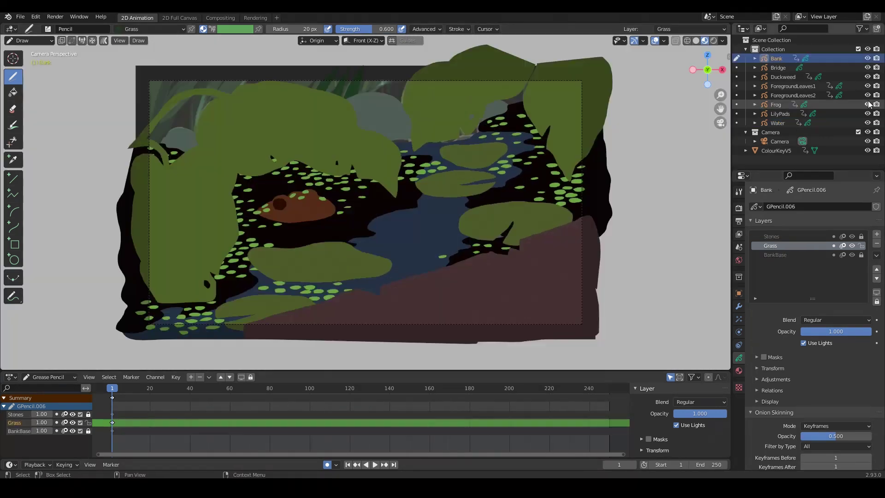
left_click(867, 86)
mouse_move(297, 113)
left_mouse_down()
mouse_move(212, 111)
mouse_move(266, 135)
mouse_move(278, 98)
left_mouse_up()
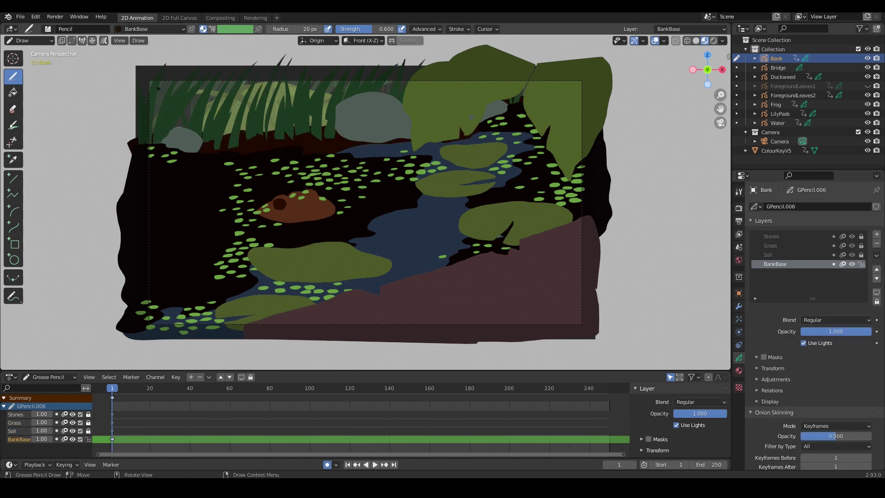
mouse_move(533, 57)
left_mouse_down()
mouse_move(138, 54)
mouse_move(129, 92)
mouse_move(133, 152)
left_mouse_up()
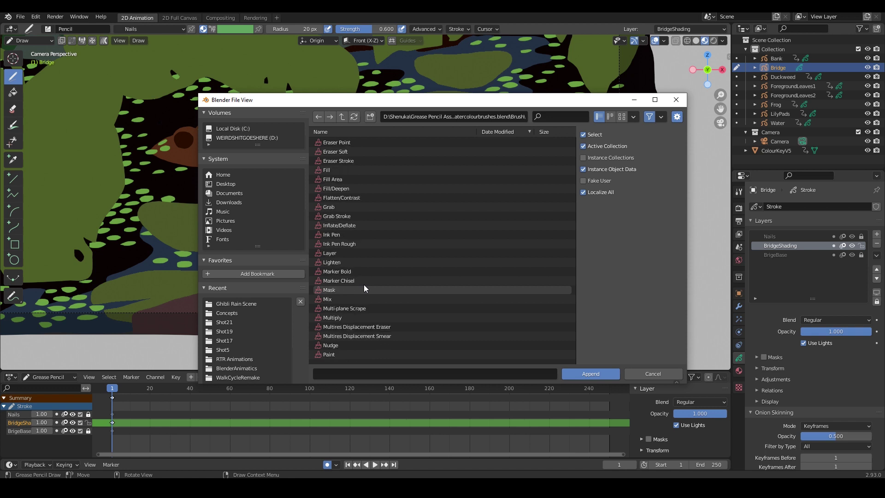
Append the four SJ brushes, SJcolourpencil through SJwatercolouring, into the file.
scroll(363, 284, "down", 8)
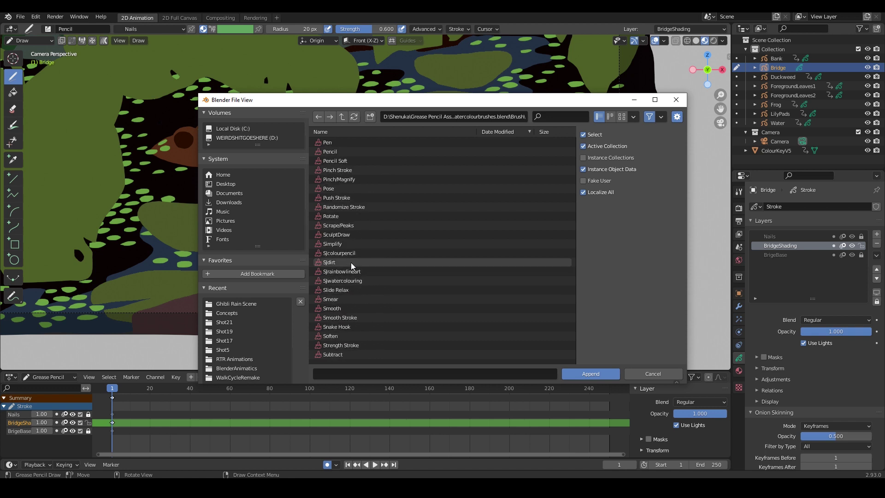
left_click(347, 253)
left_click(354, 281, "shift")
left_click(590, 373)
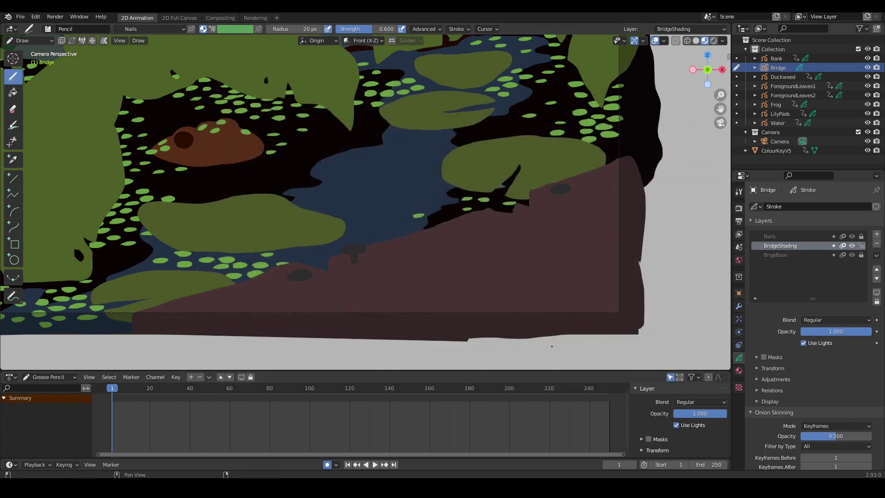
With the SJwatercolouring brush in pinkish brown, paint a light wood-grain stroke on the bridge.
left_click(51, 29)
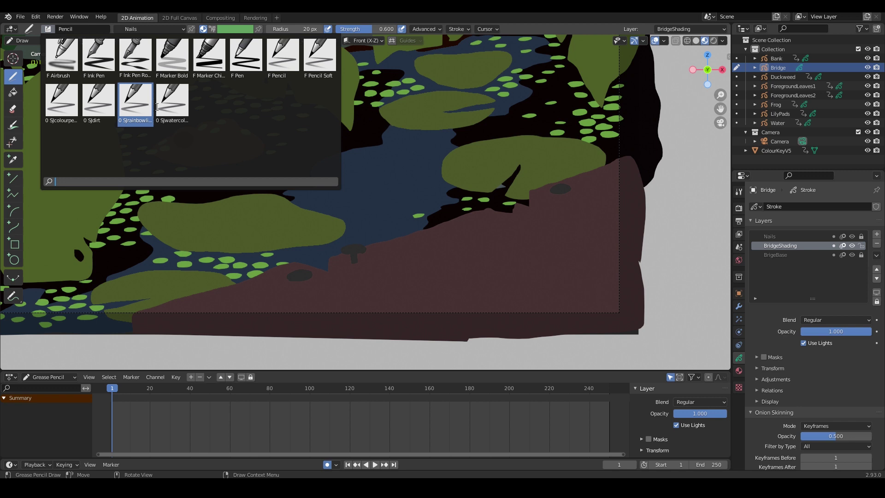
left_click(172, 104)
left_click(738, 370)
left_click(836, 353)
key("ctrl+v")
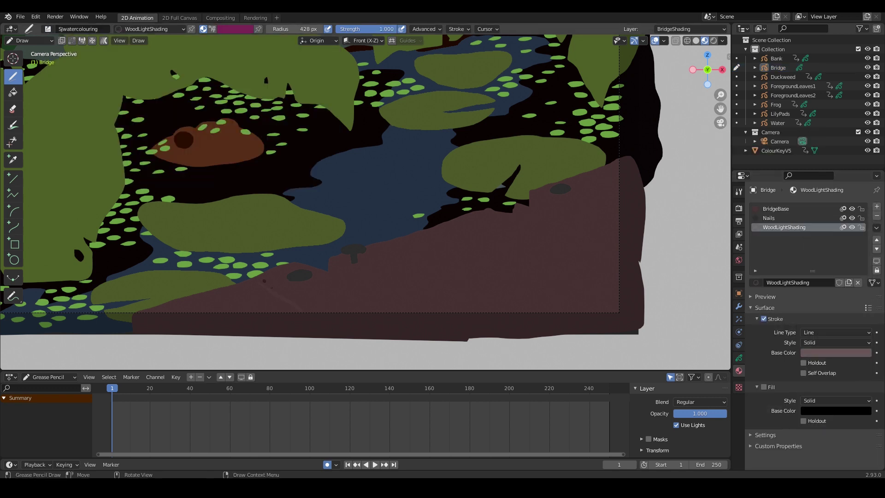
mouse_move(281, 287)
left_mouse_down()
mouse_move(321, 305)
mouse_move(410, 286)
left_mouse_up()
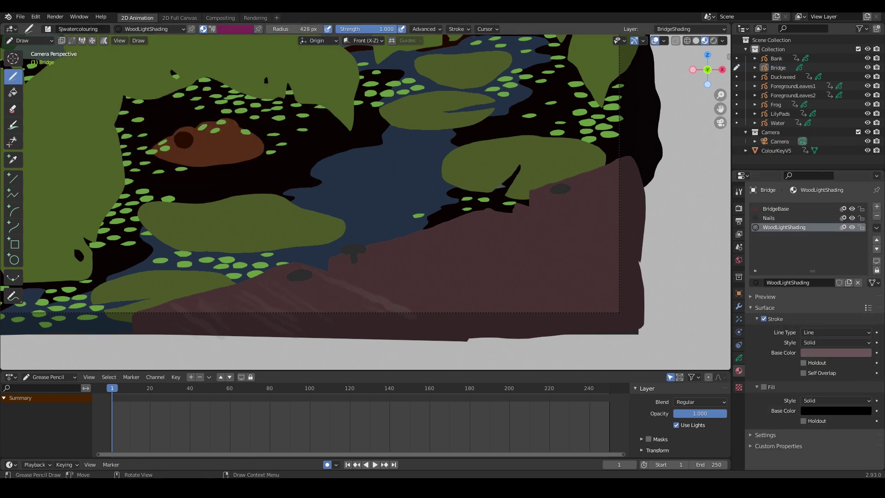
Mask the bridge shading layer to BrigeBase and paint more wood-grain streaks.
left_click(738, 358)
left_click(763, 357)
left_click(876, 371)
left_click(816, 387)
left_click_drag(520, 235, 625, 314)
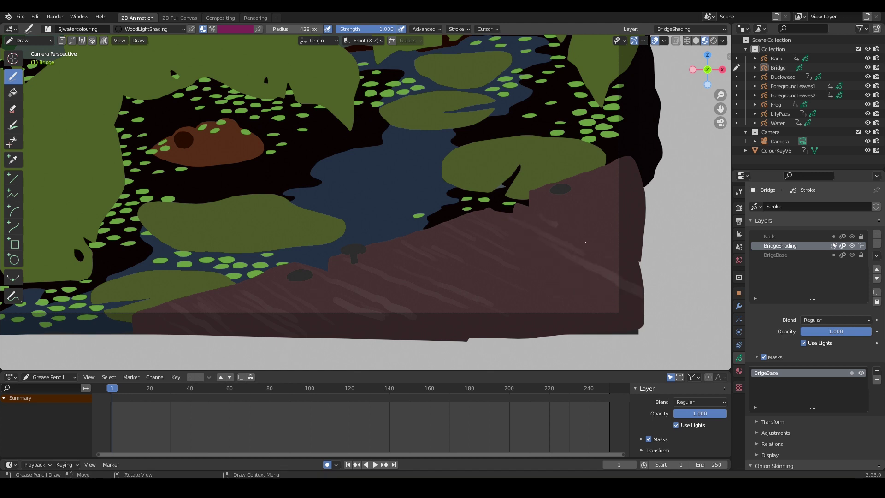
Add dark WoodDarkShading shadows and a light bevel highlight to the planks, then save.
key("u")
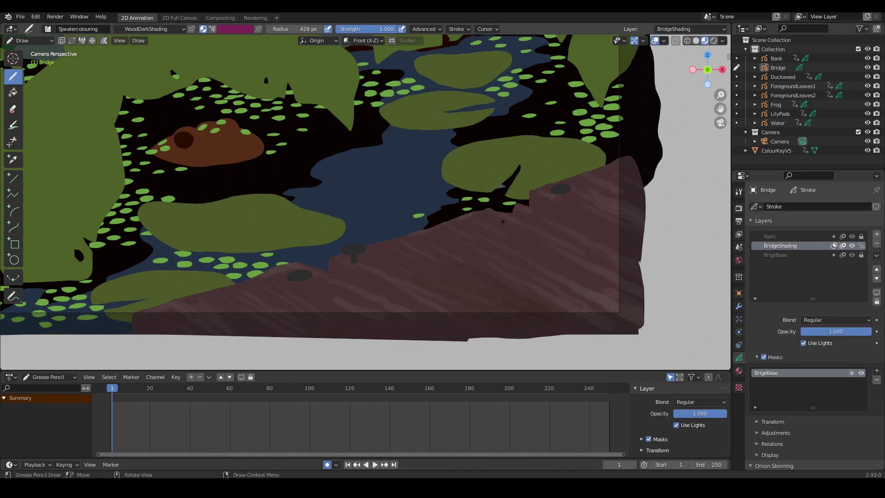
left_click(775, 254)
left_click(78, 29)
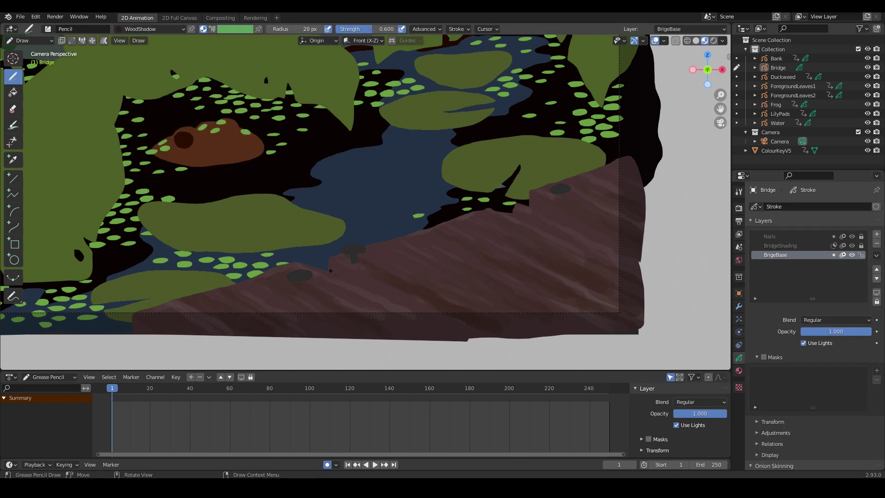
mouse_move(330, 270)
left_mouse_down()
mouse_move(366, 278)
mouse_move(488, 341)
left_mouse_up()
left_click_drag(541, 204, 513, 211)
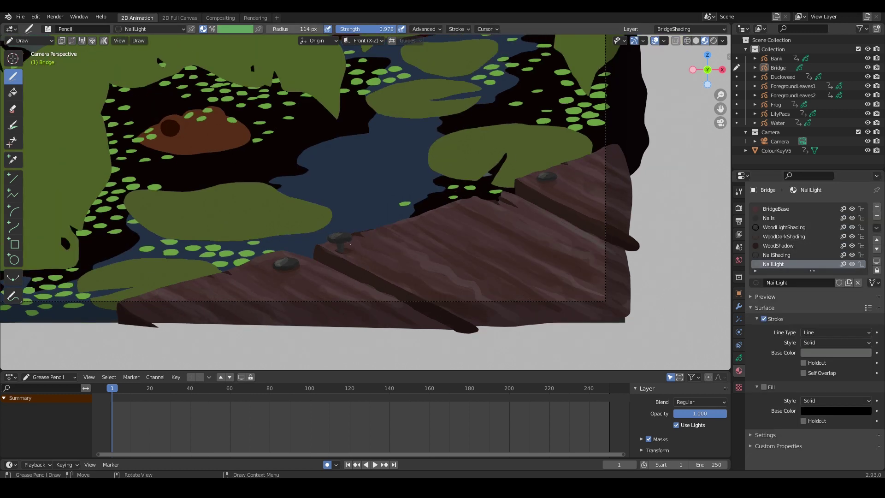
left_click_drag(475, 322, 378, 275)
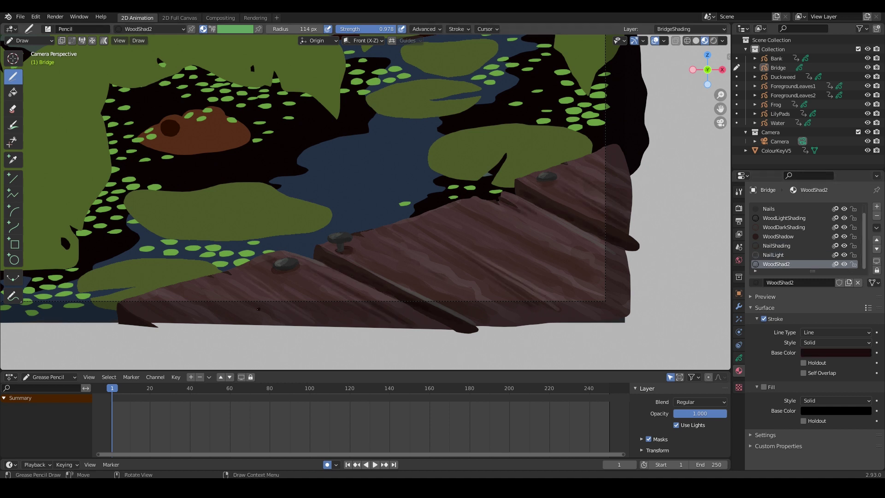
middle_click_drag(304, 307, 544, 281)
key("ctrl+s")
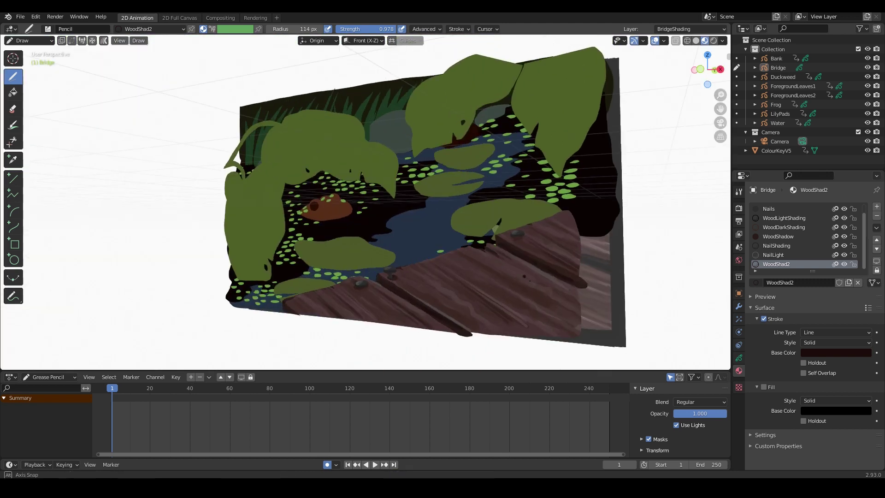
Try dark, mid and light shading on the big stone, undo it, and pick GrassLightShade.
key("KP_0")
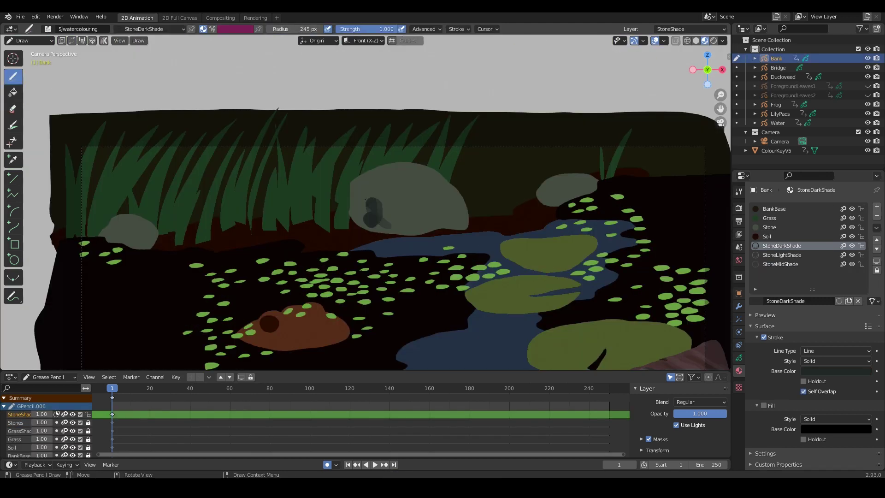
mouse_move(364, 199)
left_mouse_down()
mouse_move(444, 228)
mouse_move(413, 245)
mouse_move(456, 224)
left_mouse_up()
left_click(777, 263)
left_click(770, 256)
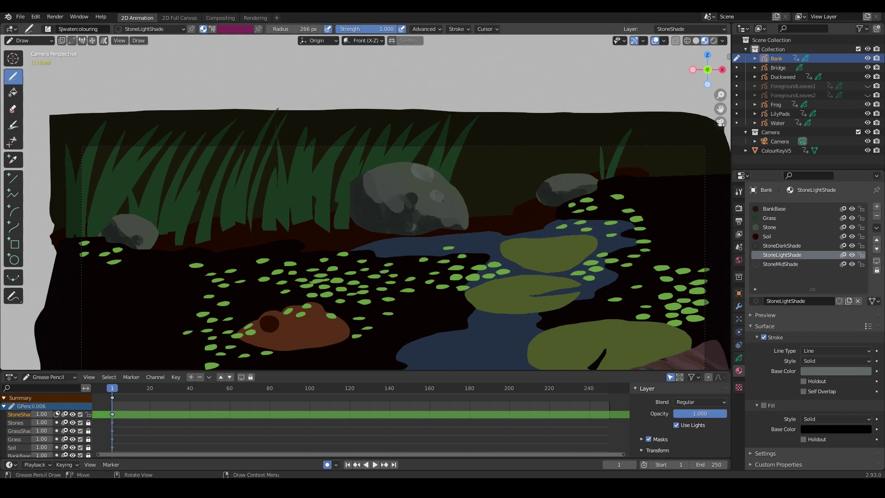
key("ctrl+z")
key("ctrl+z")
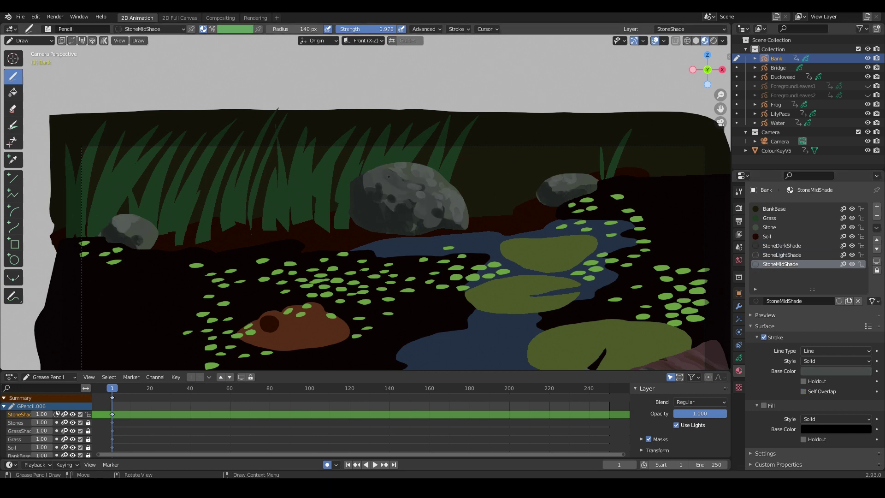
key("ctrl+z")
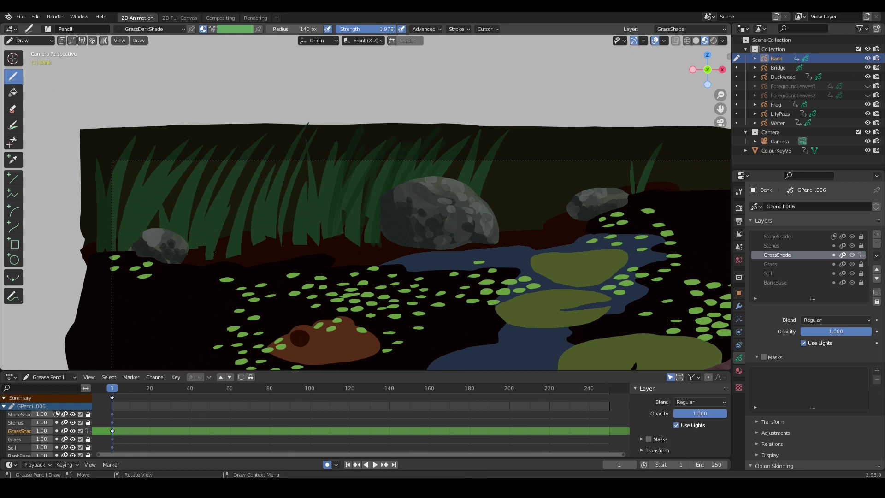
key("ctrl+z")
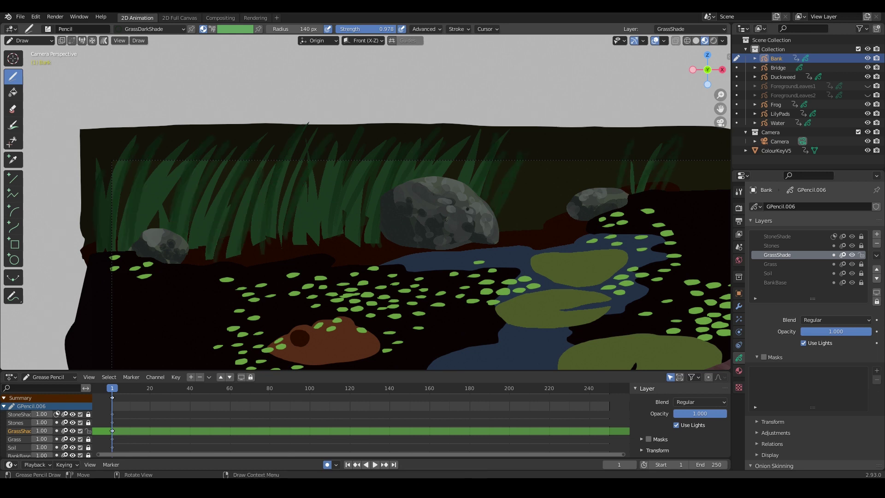
key("u")
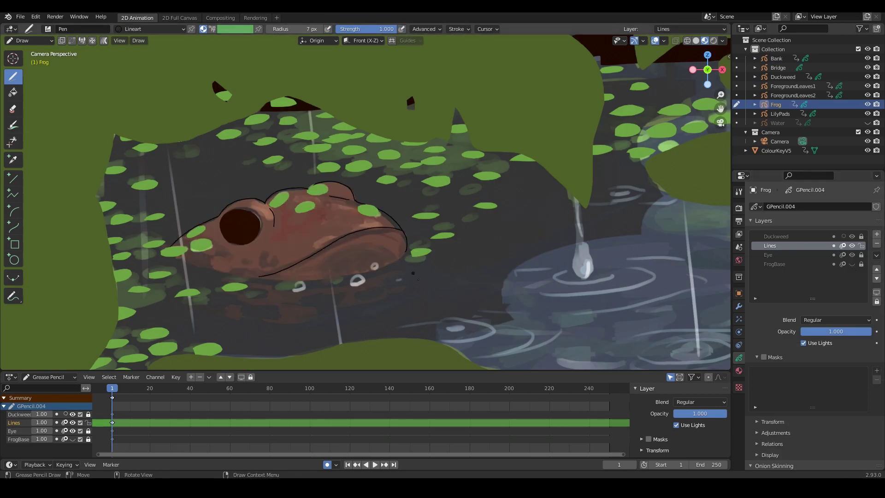
Add a new FrogEyeYellow eye material and mask the FrogShade layer to FrogBase.
scroll(348, 214, "up", 3)
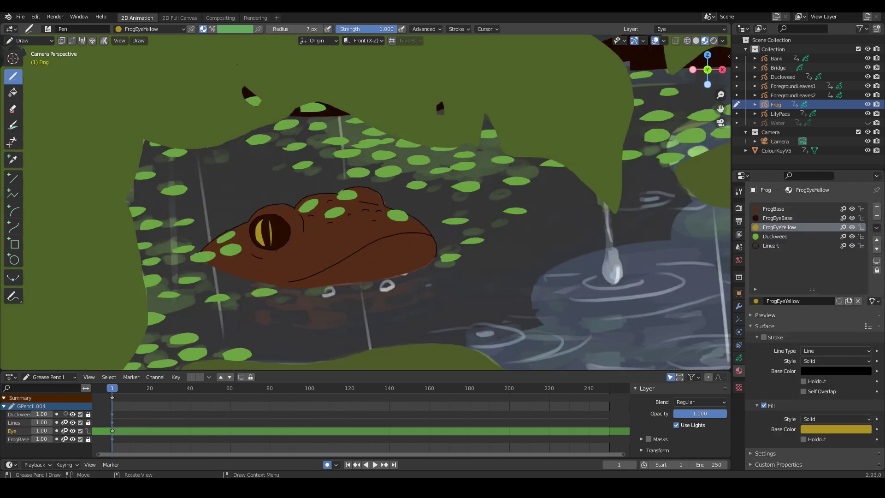
left_click(876, 207)
left_click(788, 301)
double_click(792, 255)
type("FrogShade")
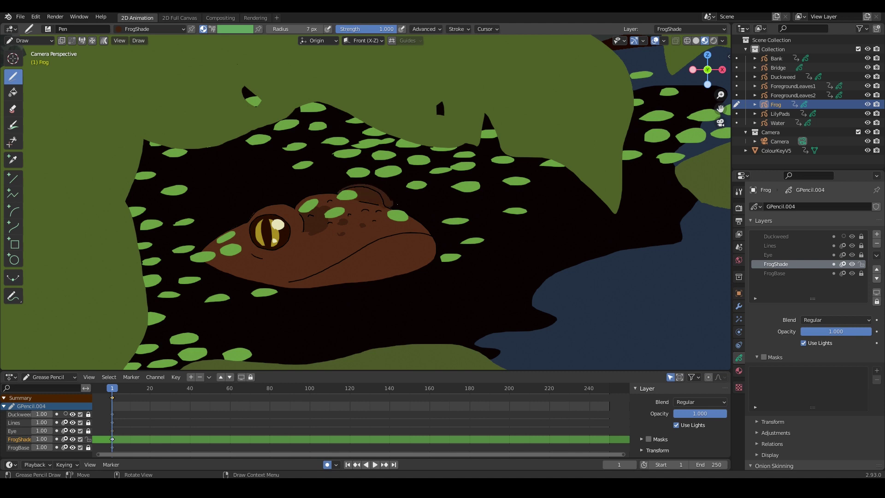
left_click(876, 370)
left_click(811, 397)
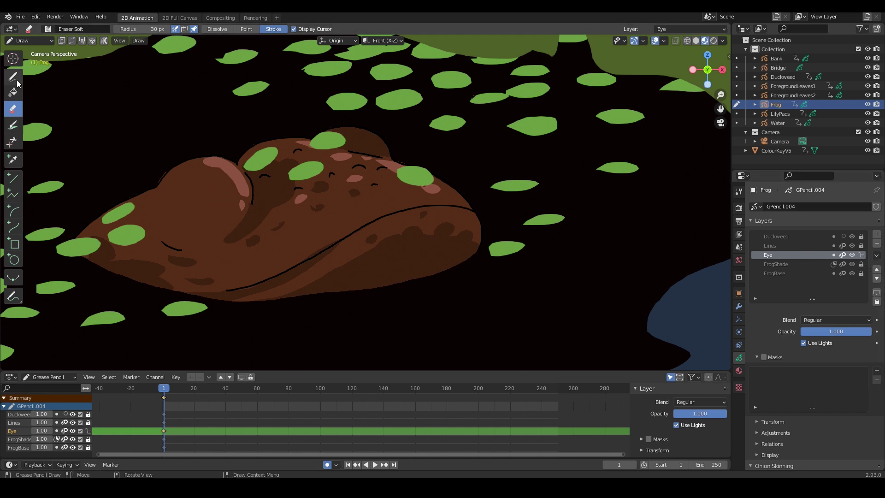
Draw the eye keyframes with FrogEyeShine highlights and turn off onion skinning on lower frog layers.
left_click(13, 77)
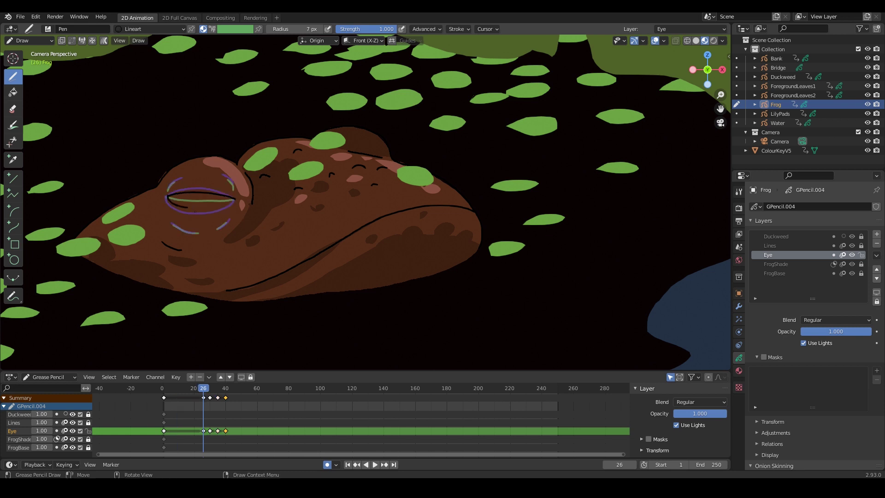
key("Up")
key("Up")
key("Up")
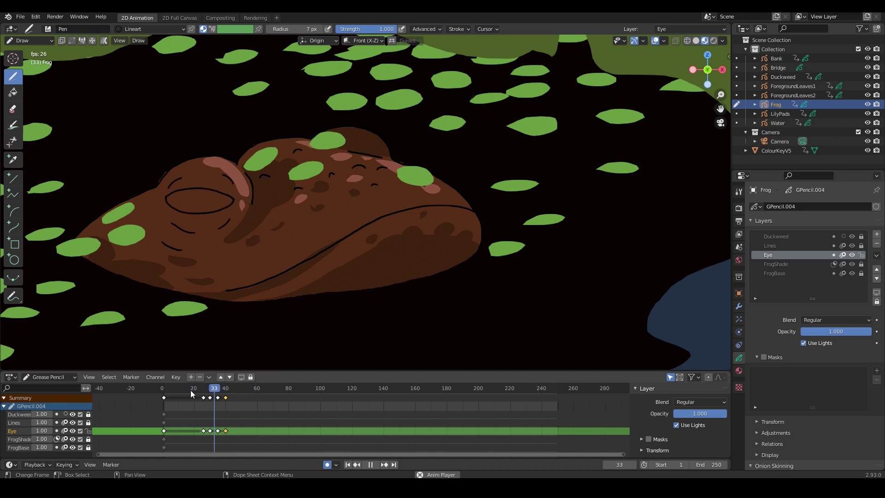
left_click(778, 255)
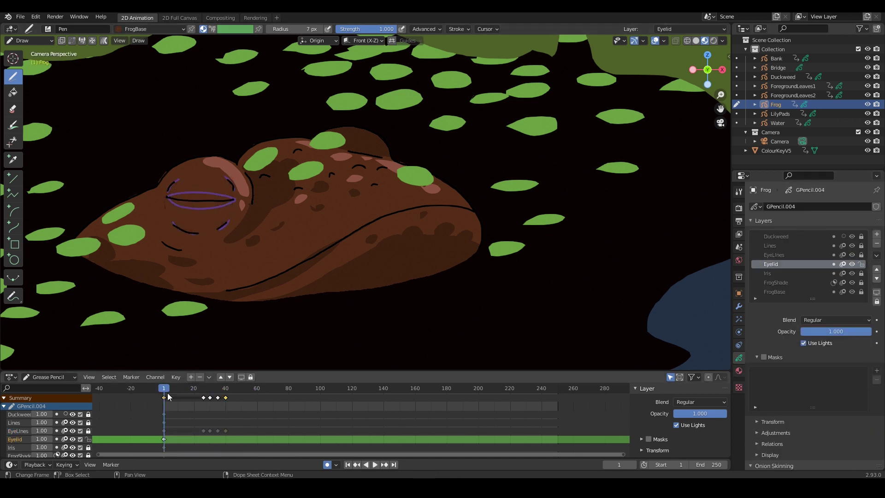
left_click_drag(843, 273, 843, 291)
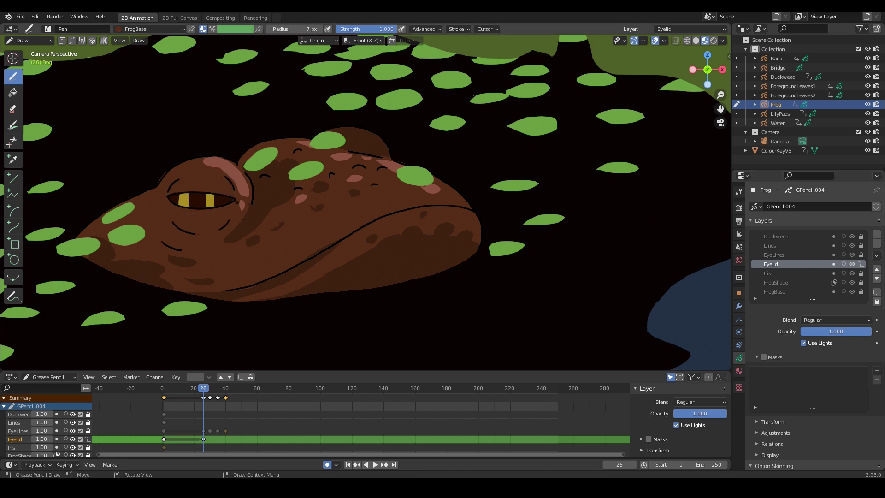
Play the blink, shift the blink keyframes later in the Dope Sheet, and replay it.
key("space")
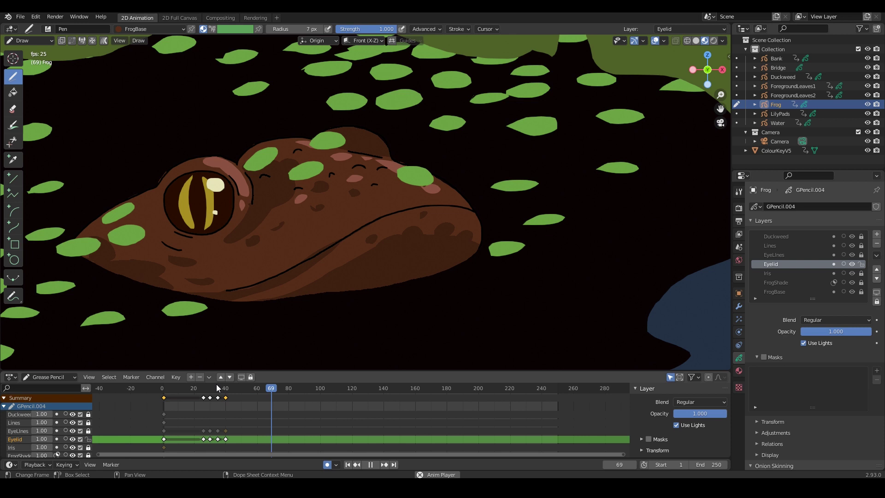
left_click(205, 396)
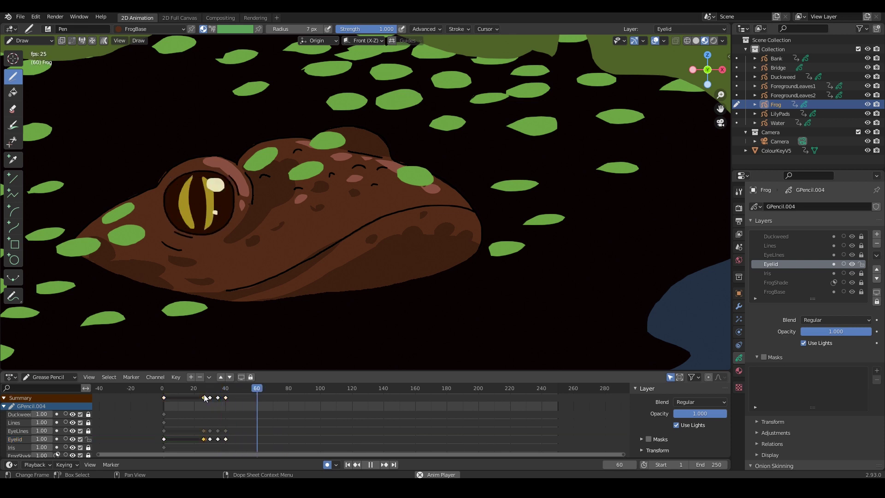
key("Escape")
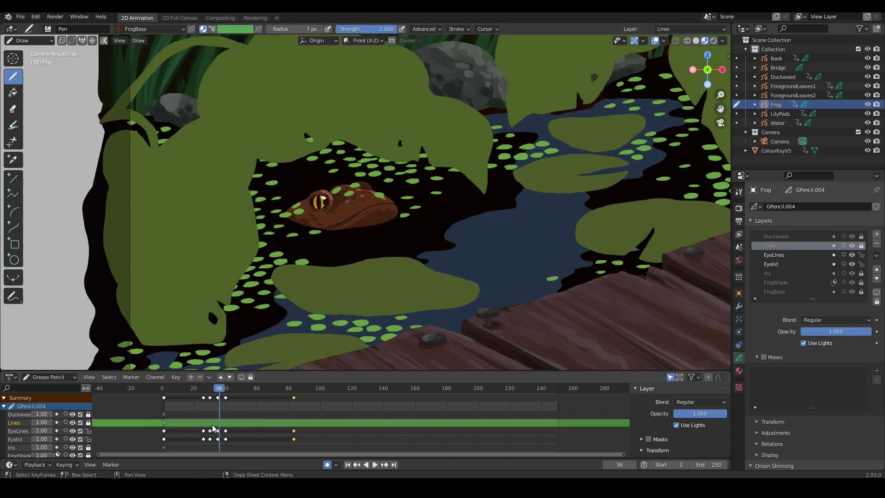
left_click_drag(209, 438, 324, 457)
key("space")
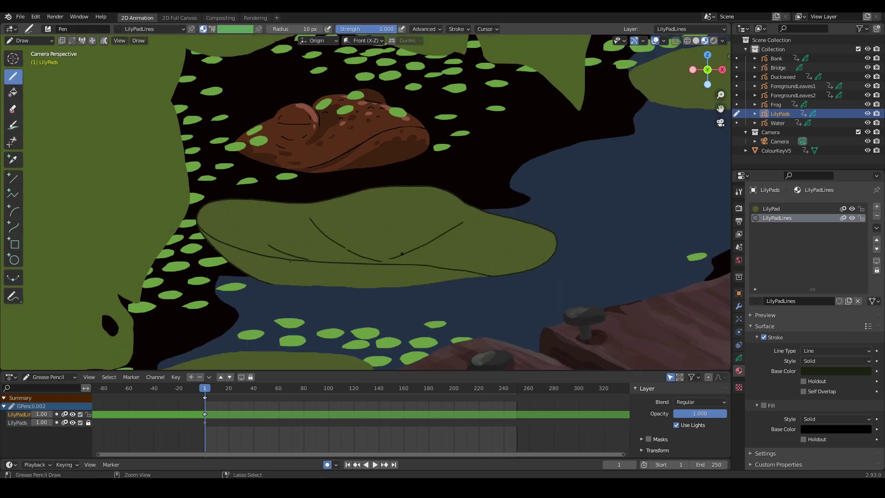
Paint shading on the centre lily pad and select its strokes for moving.
scroll(433, 258, "down", 3)
scroll(325, 210, "up", 4)
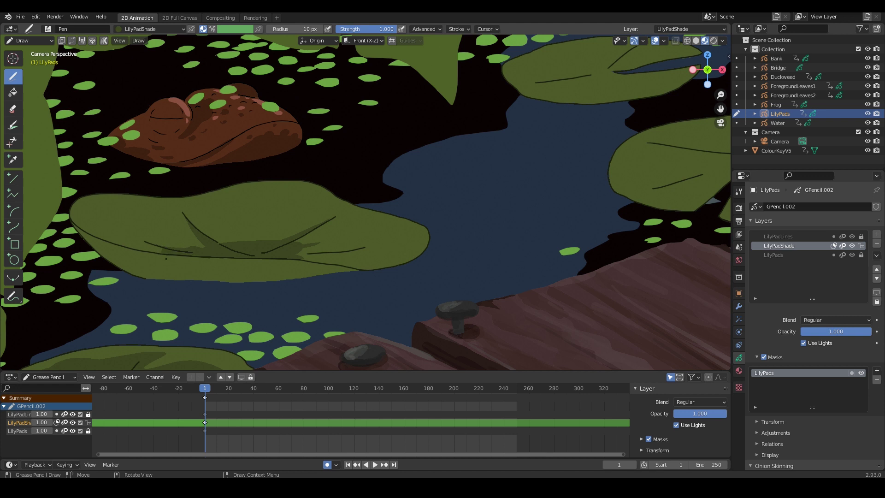
left_click_drag(166, 259, 203, 254)
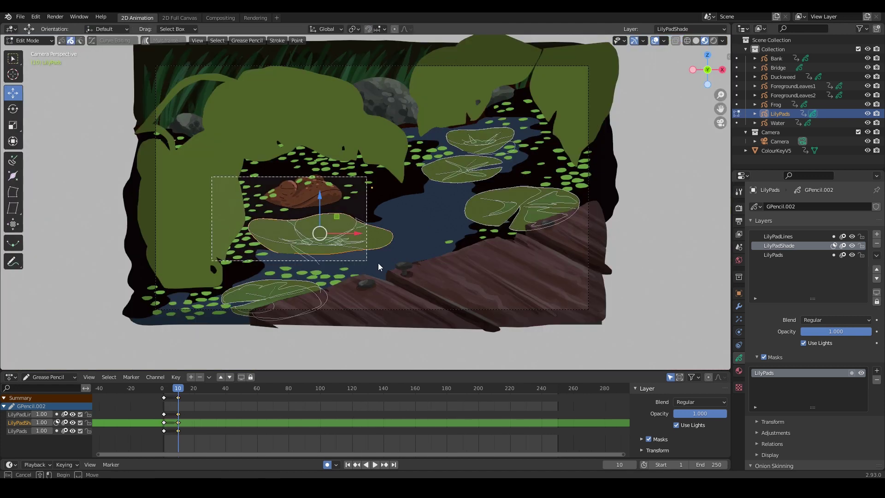
left_click(378, 262)
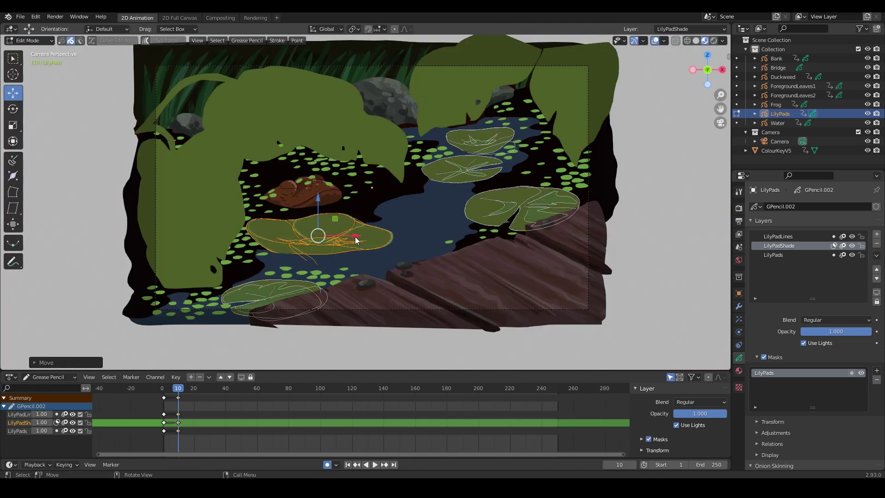
Nudge the top-right and right-hand lily pads slightly on their keyframes and leave Edit Mode.
scroll(369, 355, "up", 4)
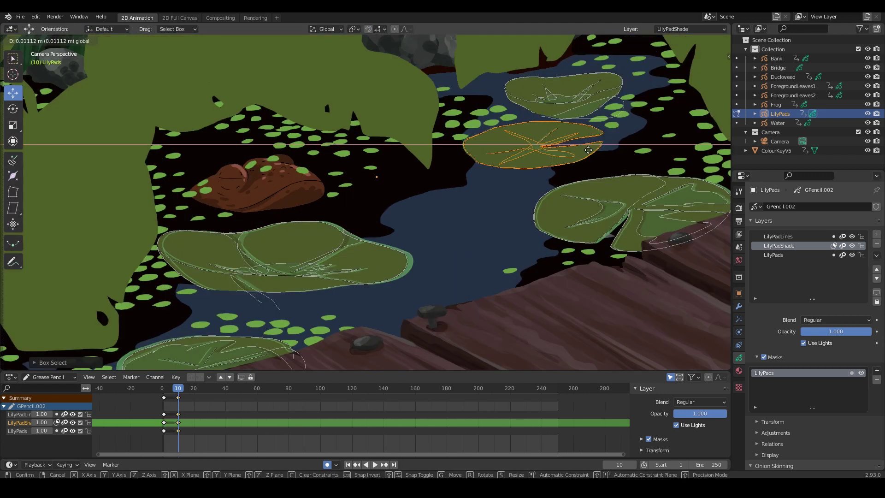
left_click(537, 143)
left_click(564, 90)
left_click_drag(606, 95, 615, 96)
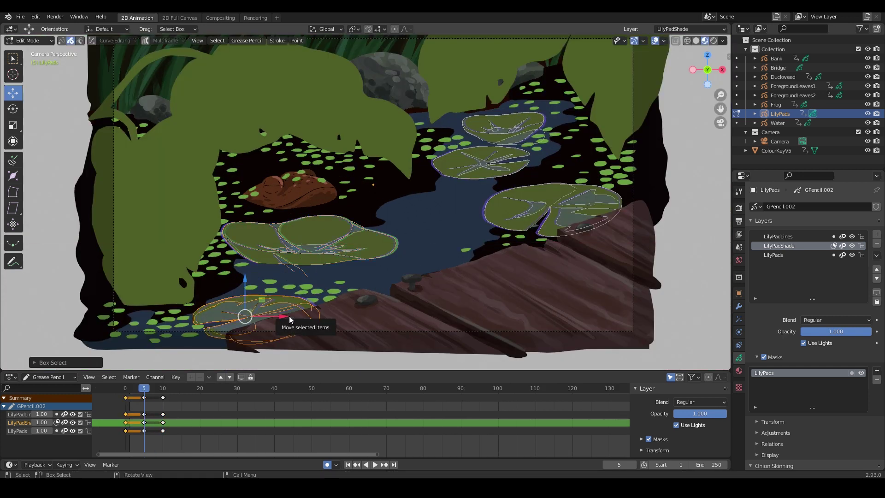
left_click(599, 210)
key("Tab")
Add a Time Offset modifier with Frame Offset 1 and a custom range ending at frame 21.
left_click(738, 276)
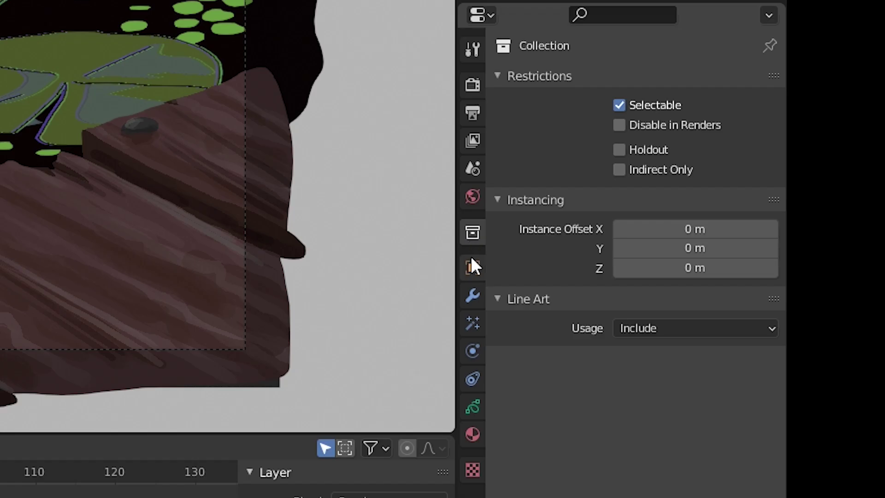
left_click(738, 306)
left_click(781, 208)
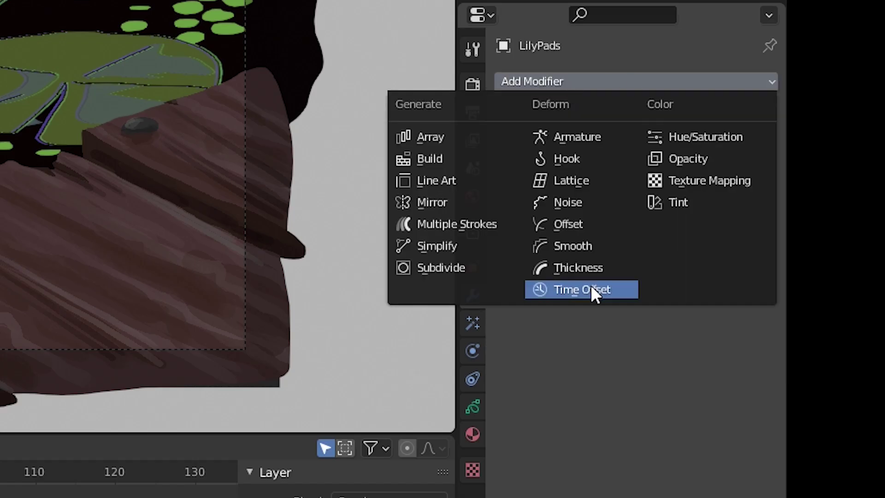
left_click(581, 289)
left_click(680, 170)
type("1")
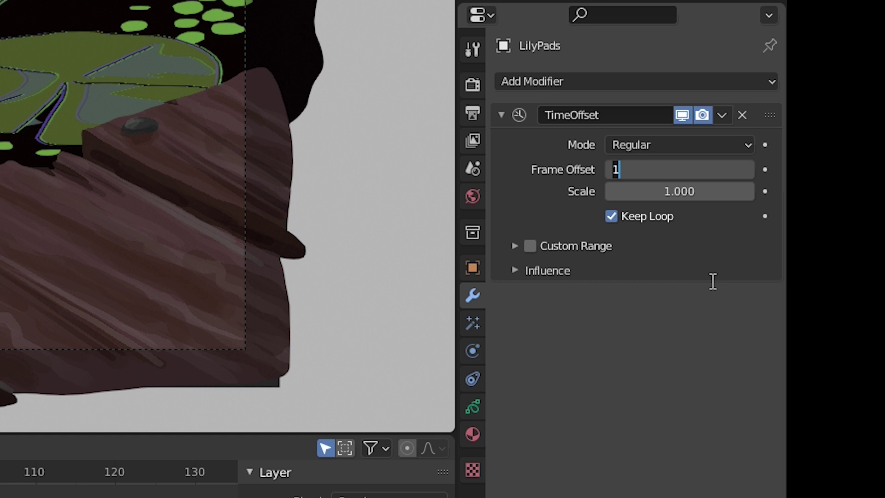
key("Return")
left_click(529, 246)
double_click(619, 295)
type("11")
key("Return")
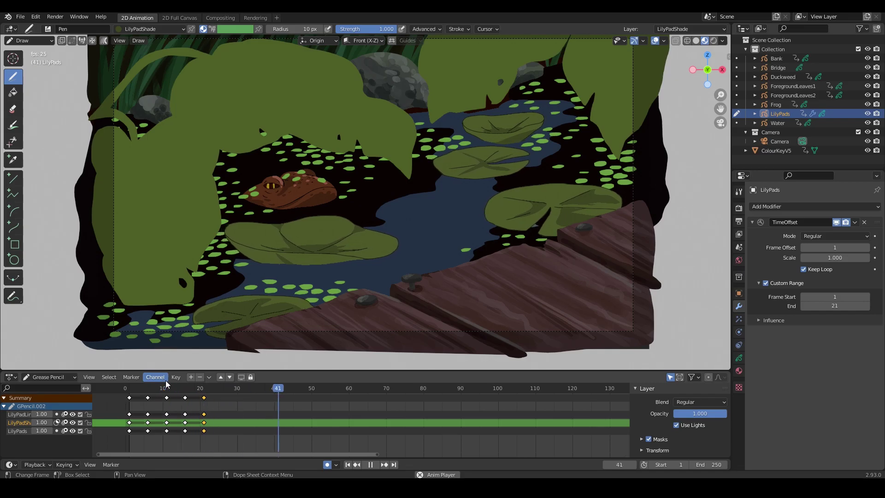
scroll(364, 198, "down", 3)
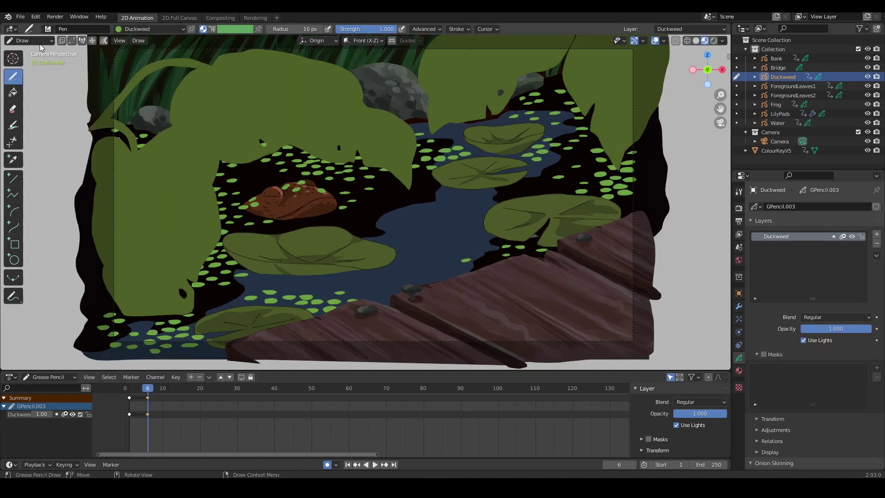
Change the interaction mode to Sculpt Mode and browse the stroke editing commands.
left_click(28, 40)
left_click(28, 64)
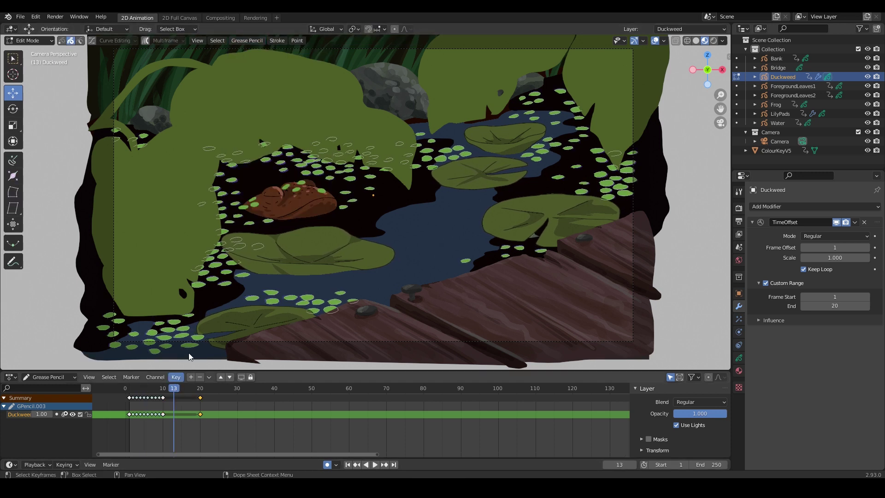
left_click(244, 40)
key("Escape")
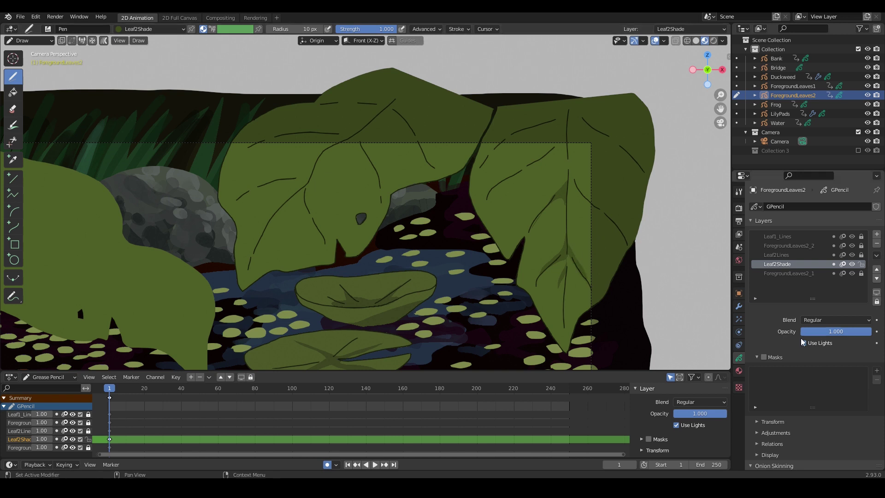
Pick the layer that masks the foreground leaf shading.
left_click(876, 370)
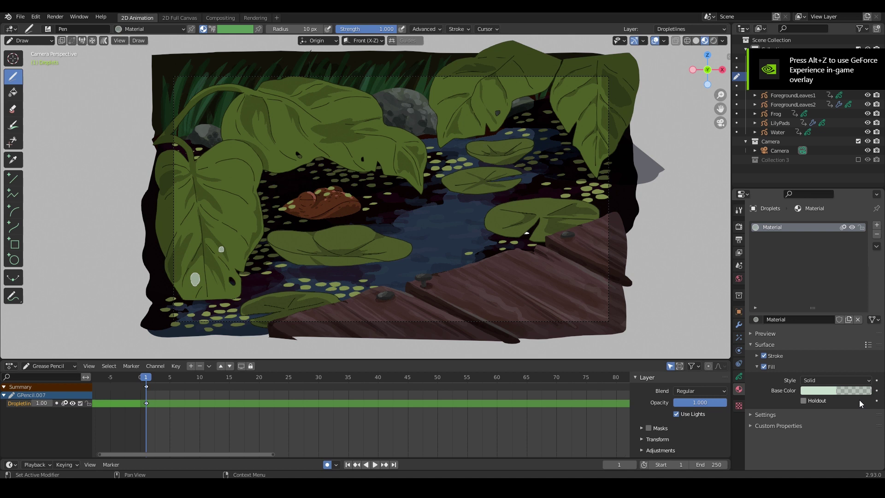
Try a pale droplet stroke on the leaf with a chosen fill colour, then undo it.
left_click(836, 390)
left_click_drag(333, 128, 362, 124)
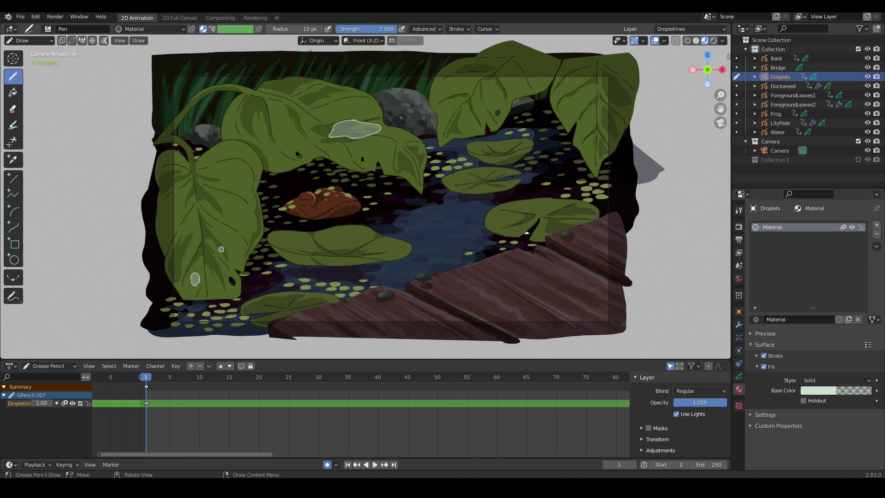
key("ctrl+z")
key("ctrl+z")
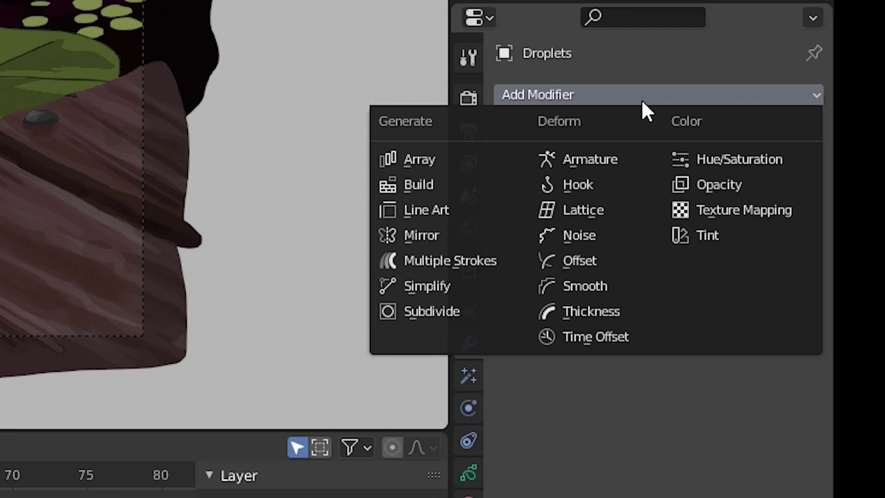
Add a Noise modifier to the droplets with Position reduced to 0.05.
left_click(783, 280)
left_click_drag(831, 255, 808, 264)
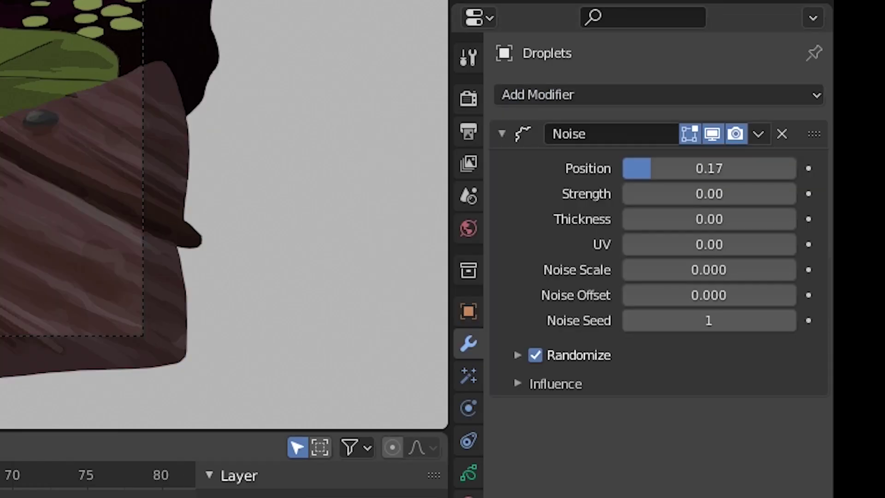
left_click_drag(654, 173, 620, 172)
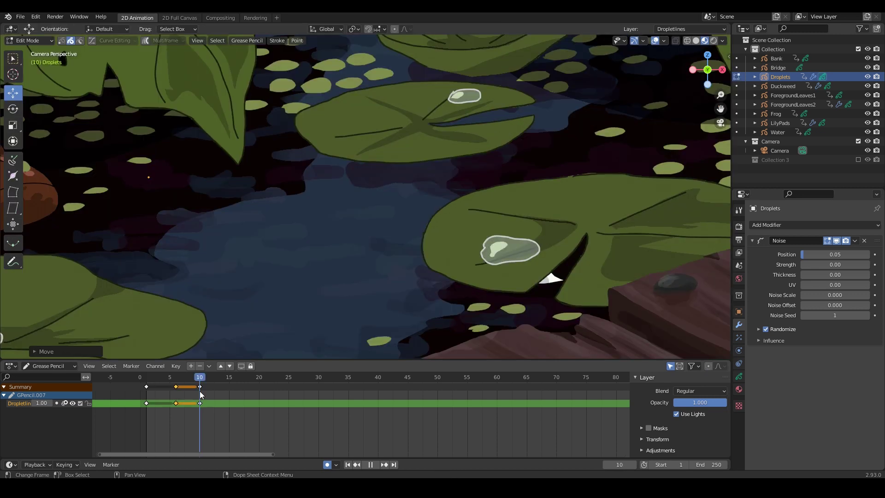
Move the droplet along the X axis to its new spot on the leaf for frame 6.
key("g")
key("x")
left_click(466, 272)
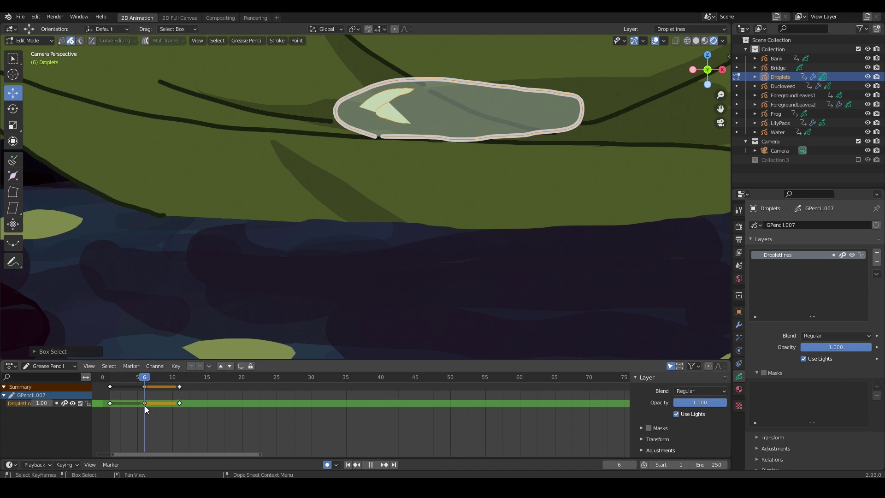
key("g")
key("x")
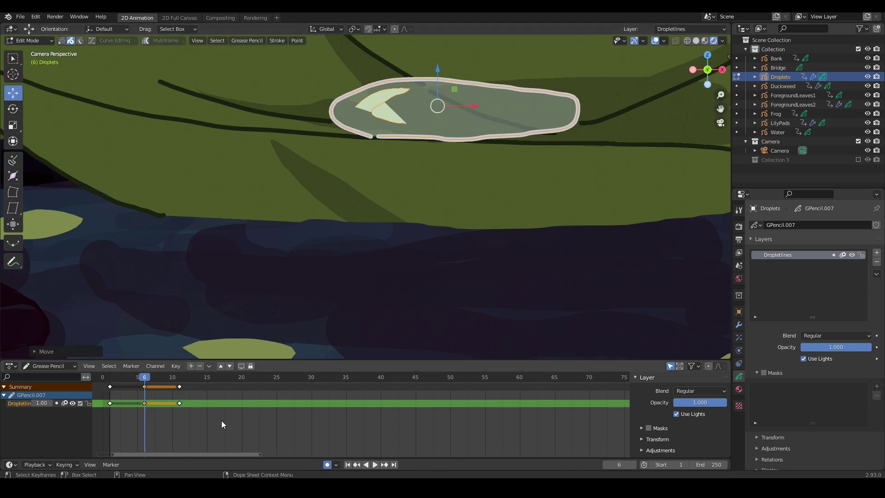
left_click(182, 386)
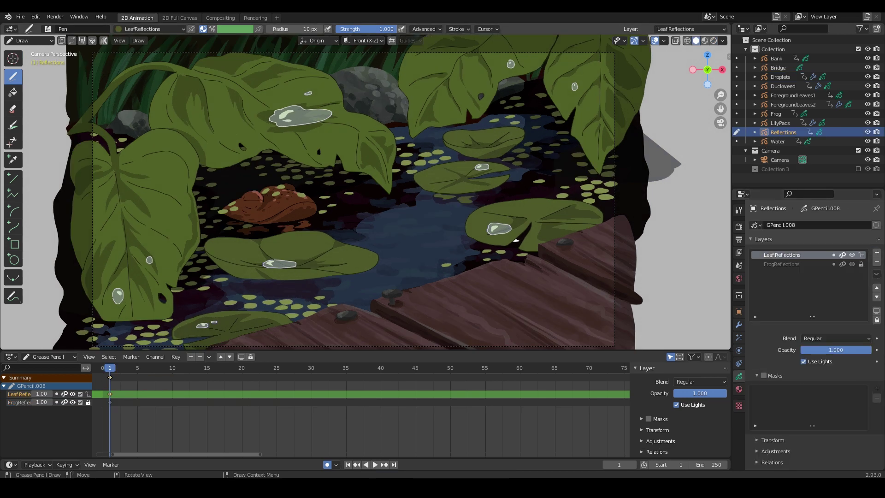
Set Leaf Reflections opacity to 0.391 and give Reflections a Noise modifier with Position about 0.06.
left_click_drag(835, 350, 813, 350)
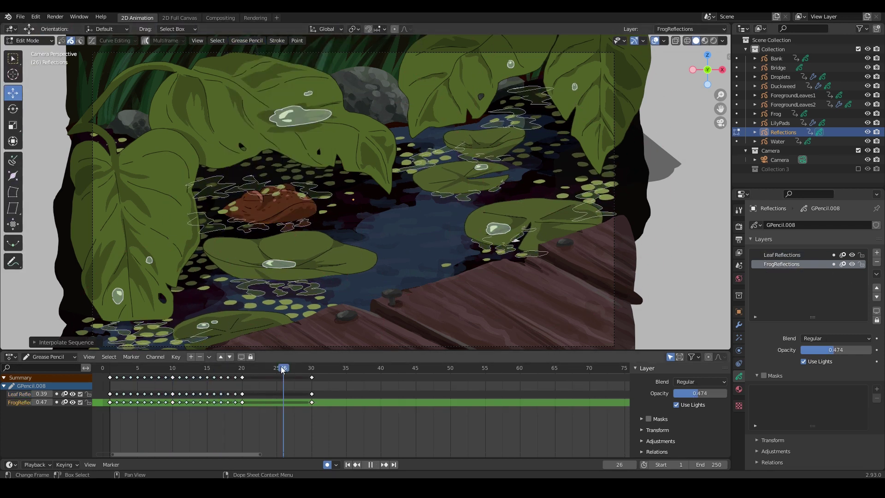
left_click(246, 41)
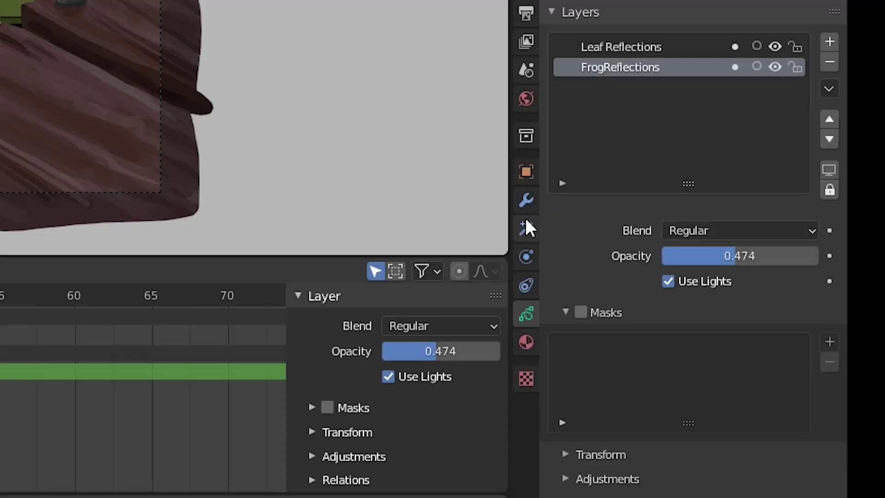
left_click(526, 200)
left_click(668, 5)
left_click(623, 107)
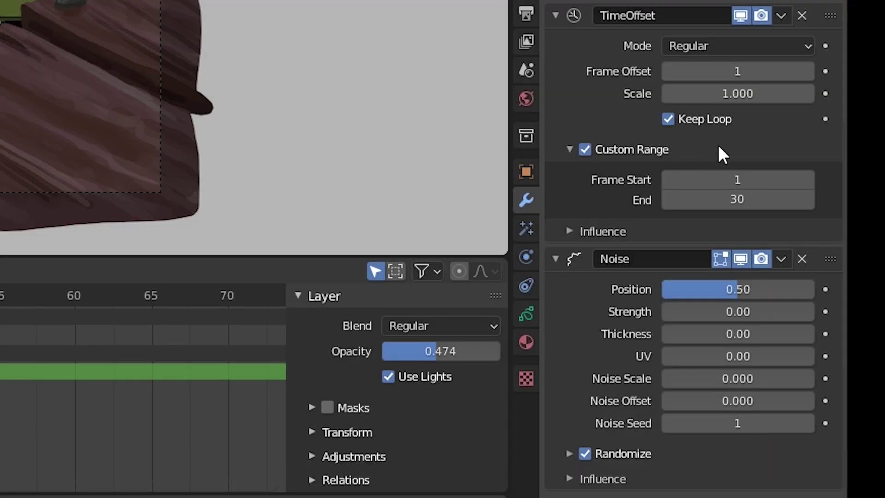
left_click_drag(726, 295, 670, 294)
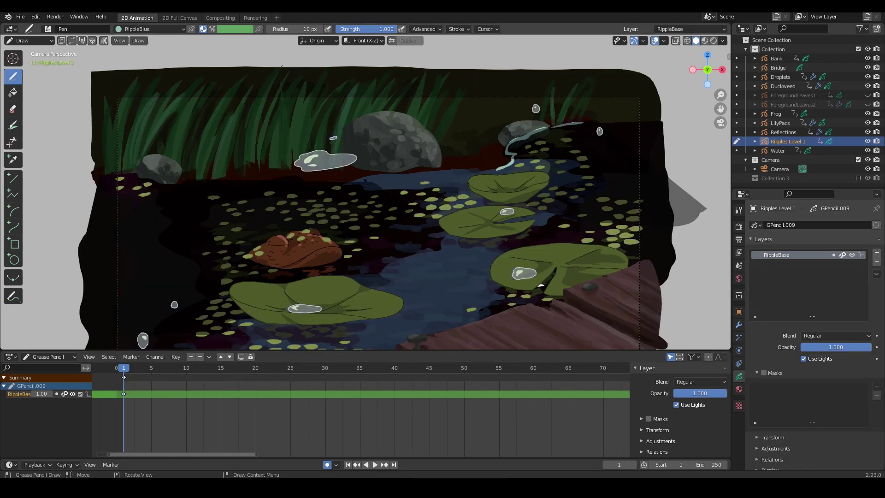
Draw a light-blue ripple stroke, interpolate its in-between frames, and put the Water object in Draw mode.
left_click_drag(354, 182, 421, 181)
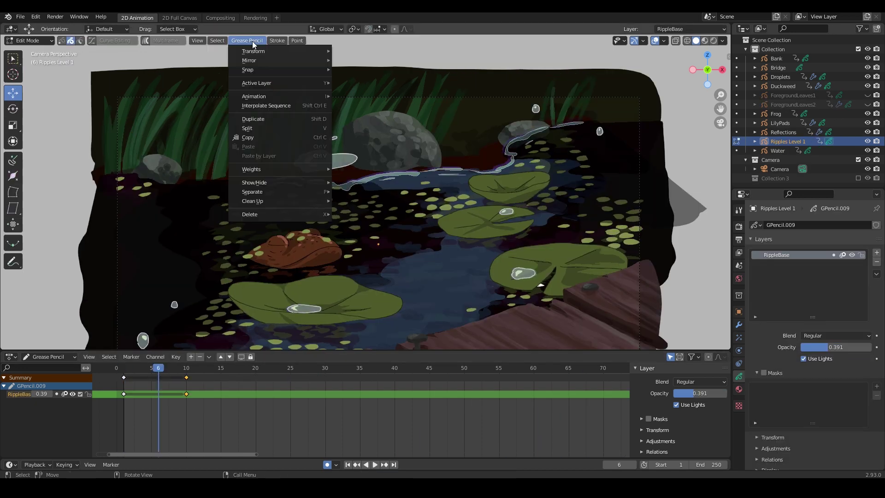
left_click(266, 105)
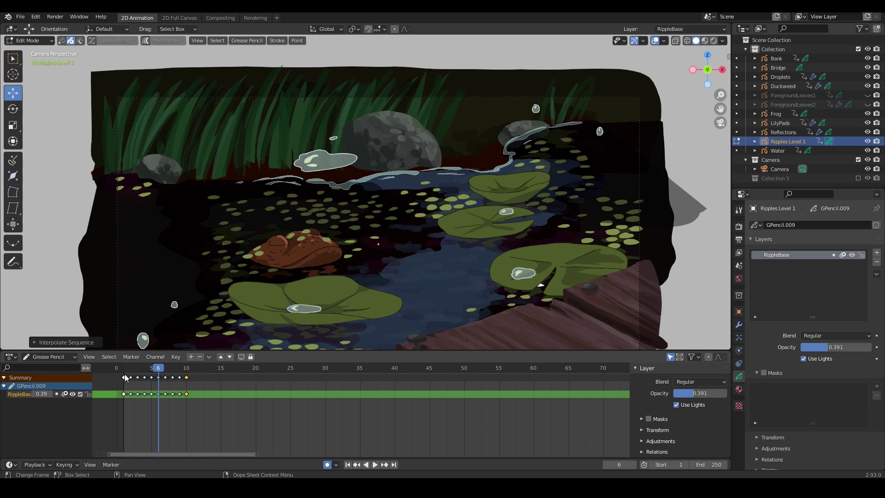
left_click(247, 41)
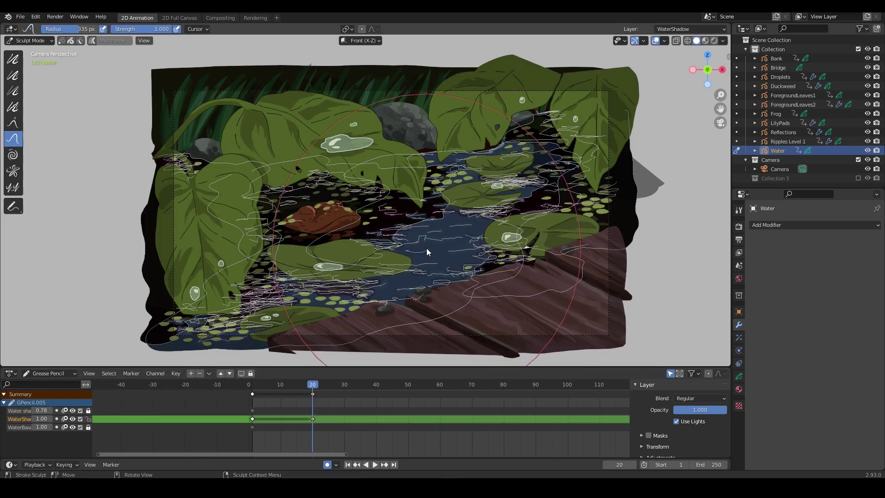
left_click(29, 40)
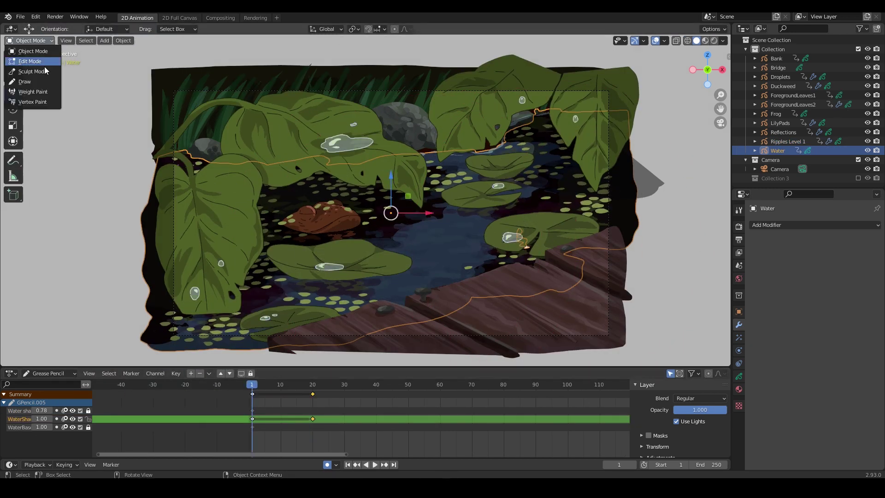
left_click(25, 74)
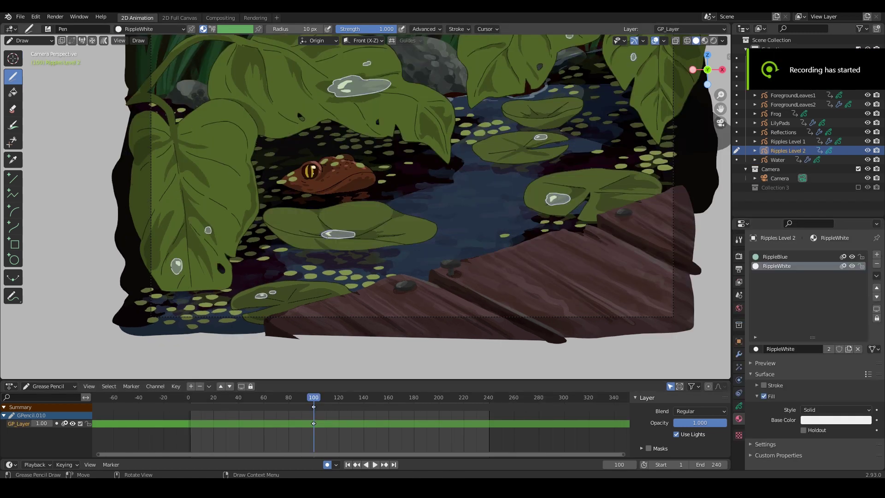
Draw splash ripple frames through frames 102–105, then play and stop the ripple animation.
key("Right")
key("Right")
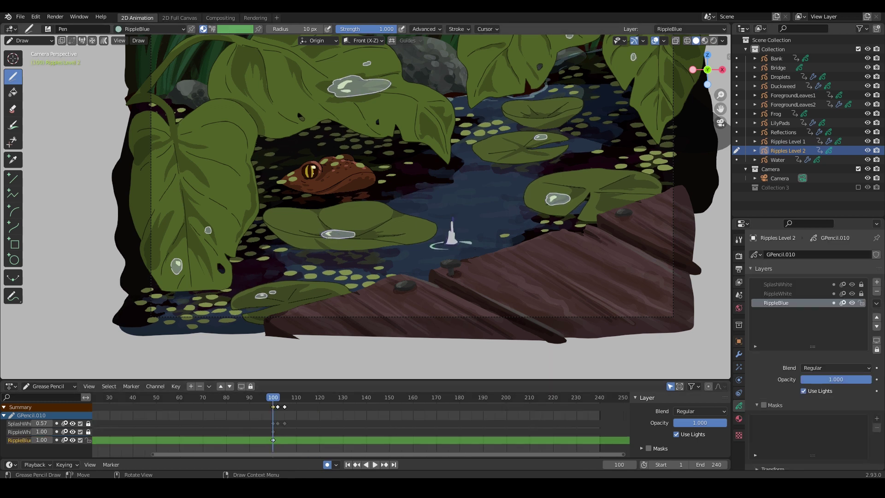
key("Right")
key("Right")
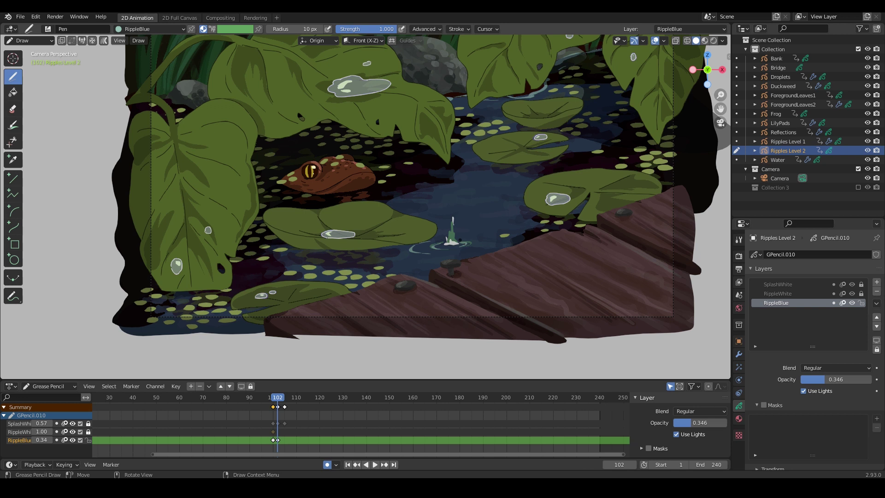
key("Right")
key("Right")
key("Right")
key("Right")
scroll(398, 265, "up", 1)
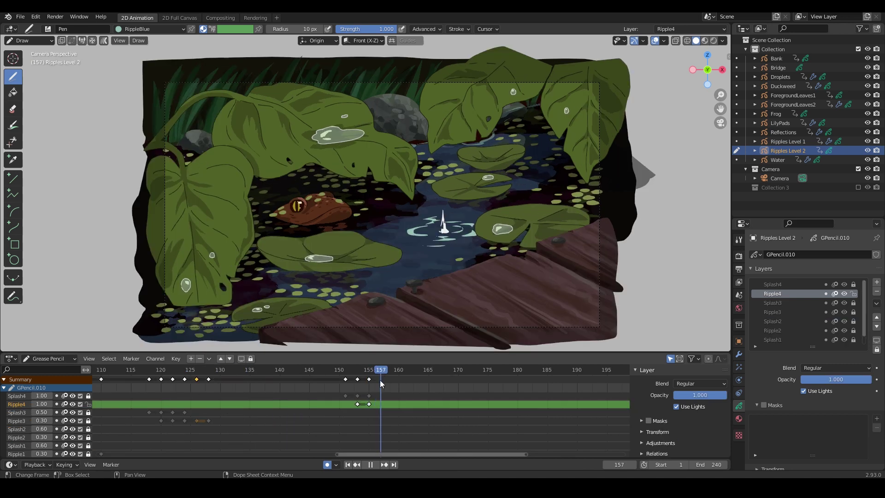
key("space")
left_click(444, 230)
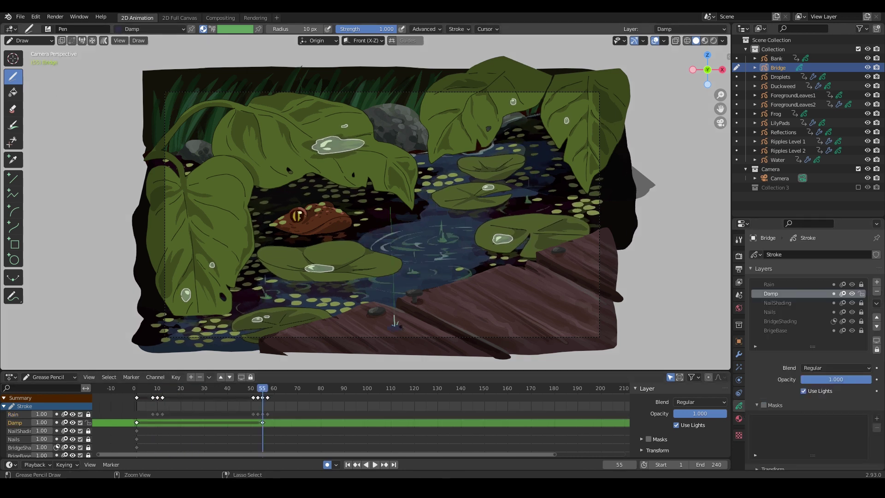
Set the Damp layer to Multiply blending with opacity 0.615.
left_click(835, 367)
left_click(815, 410)
left_click_drag(829, 379, 809, 385)
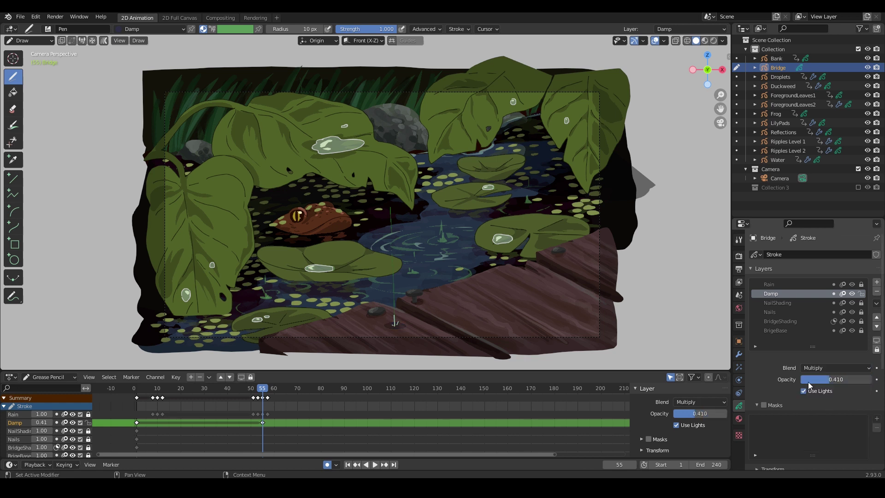
key("Right")
key("Right")
key("Right")
key("Right")
key("Right")
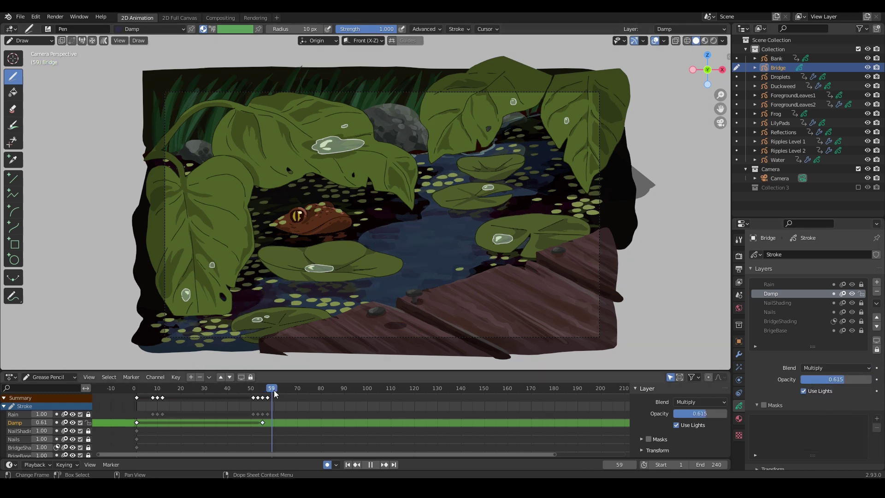
left_click(391, 331)
Duplicate the Damp keyframes to frames 62–68 and play back the damp spots.
right_click(249, 422)
scroll(283, 423, "up", 2)
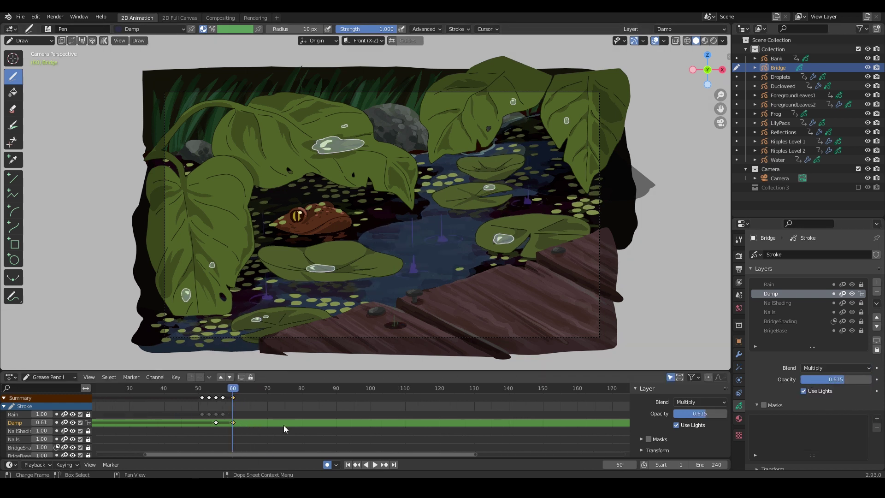
key("Tab")
key("Tab")
right_click(208, 423)
left_click(205, 424)
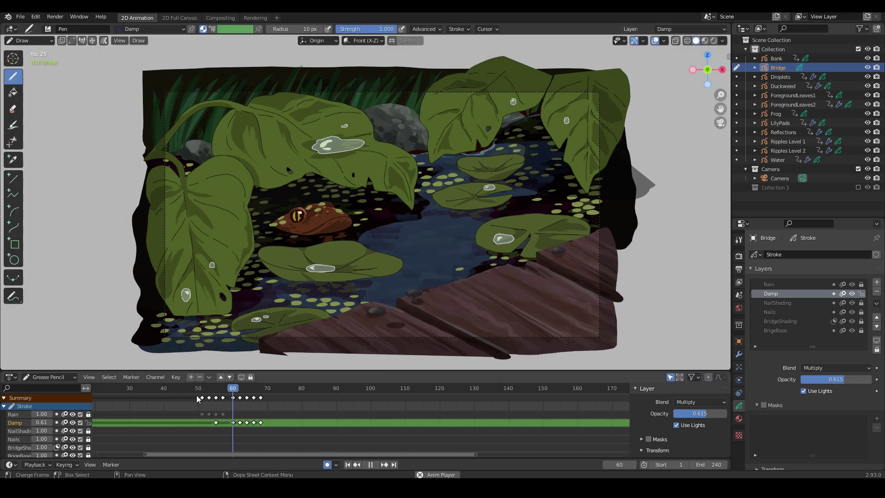
key("space")
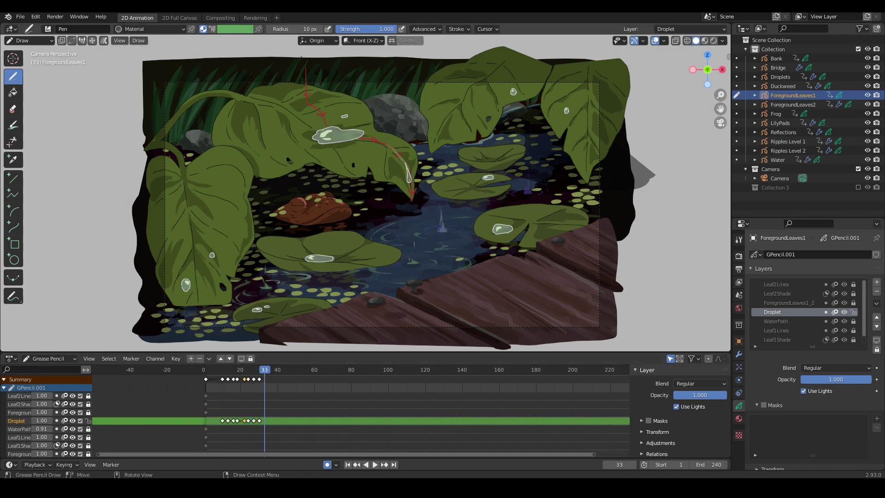
Preview the falling droplet, then enter Sculpt Mode with a 141 px brush radius.
key("space")
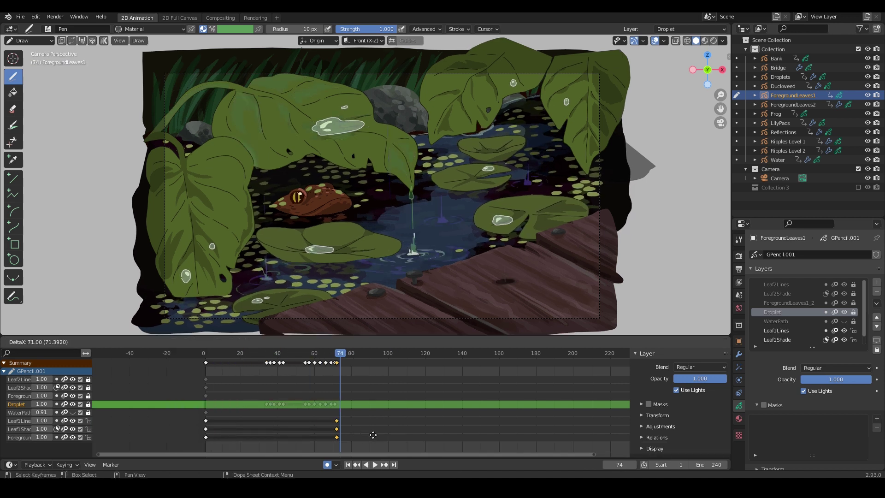
left_click(29, 41)
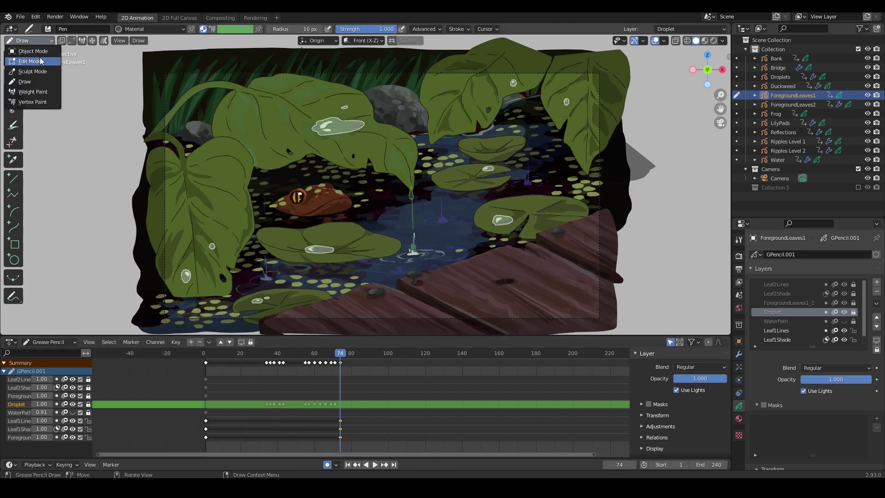
left_click(20, 67)
key("f")
left_click(429, 200)
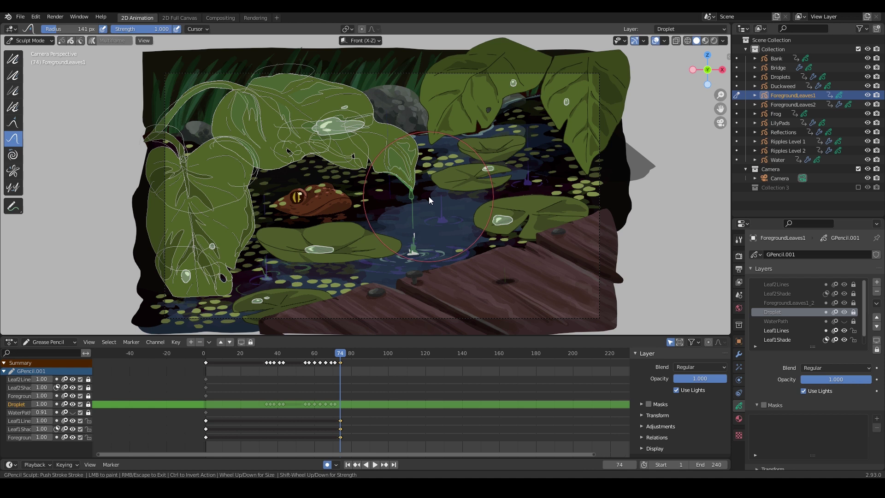
Duplicate Leaf1 keyframes to frame 77 and beyond for the leaf bounce, then play it back.
right_click(352, 430)
left_click(352, 431)
left_click(369, 430)
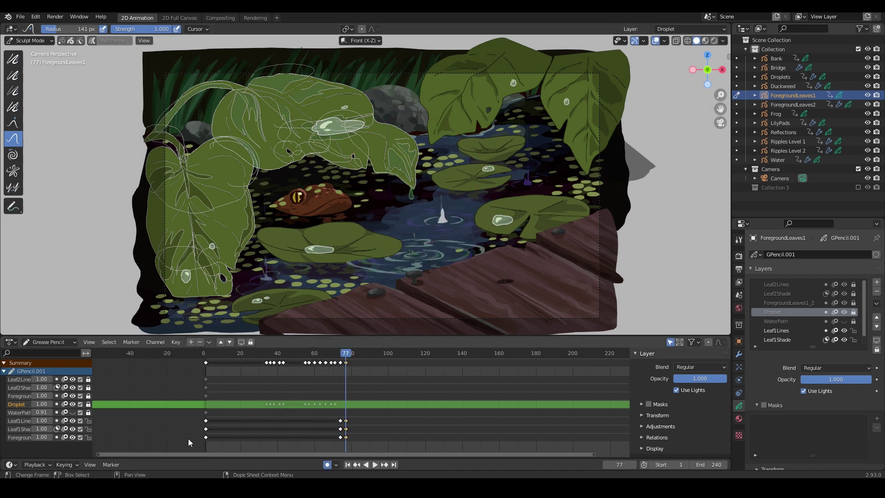
right_click(188, 443)
left_click(188, 432)
key("space")
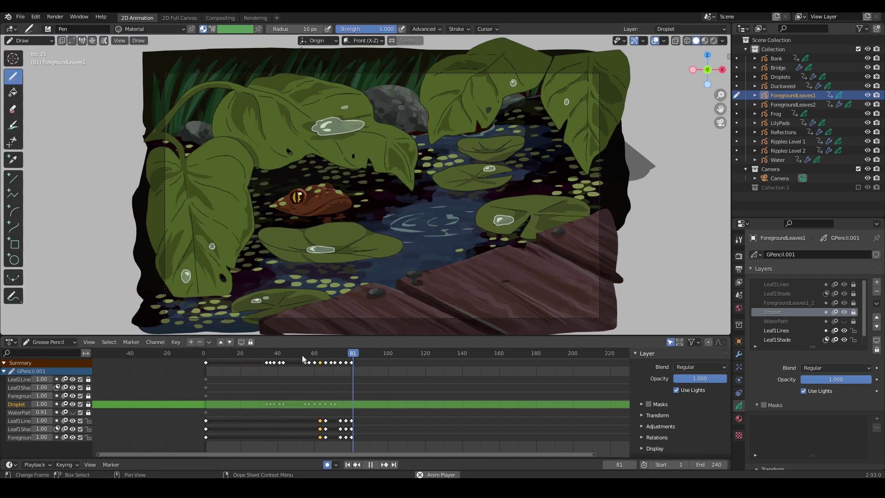
left_click(212, 355)
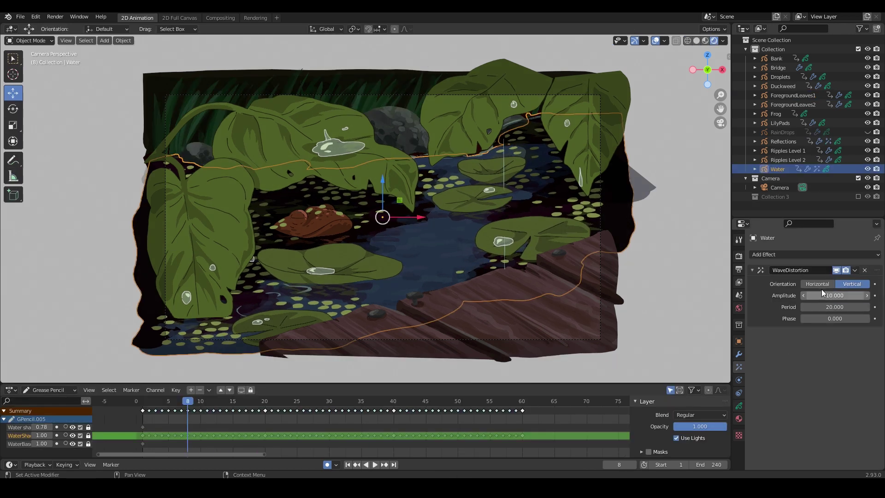
Raise WaveDistortion amplitude to 30.1, shift a RipplesFrog keyframe later, and preview the frog ripples.
left_click_drag(818, 295, 853, 296)
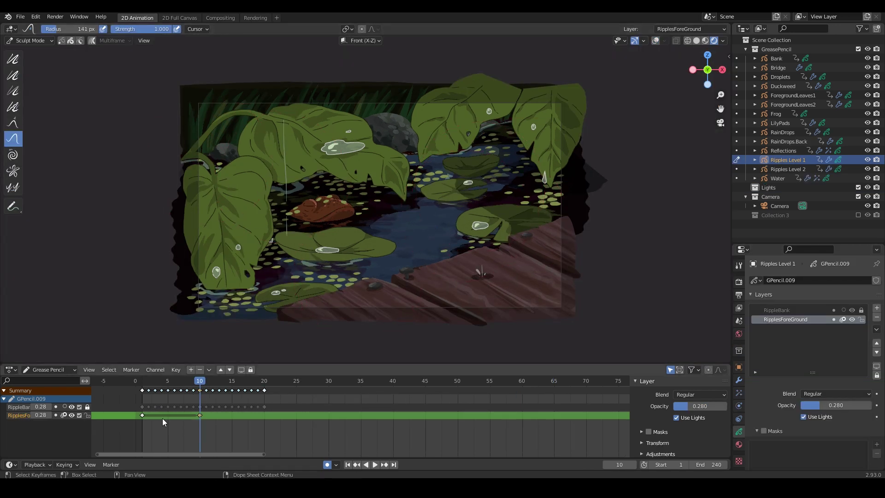
left_click_drag(162, 420, 273, 425)
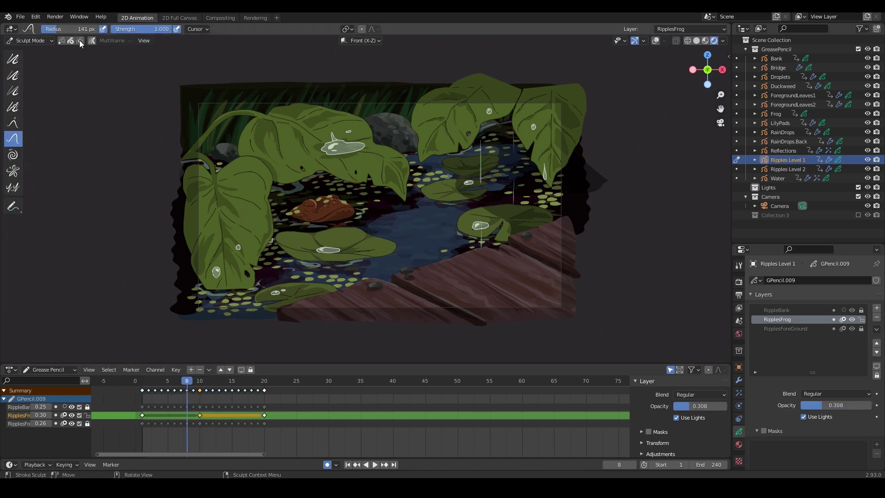
key("Tab")
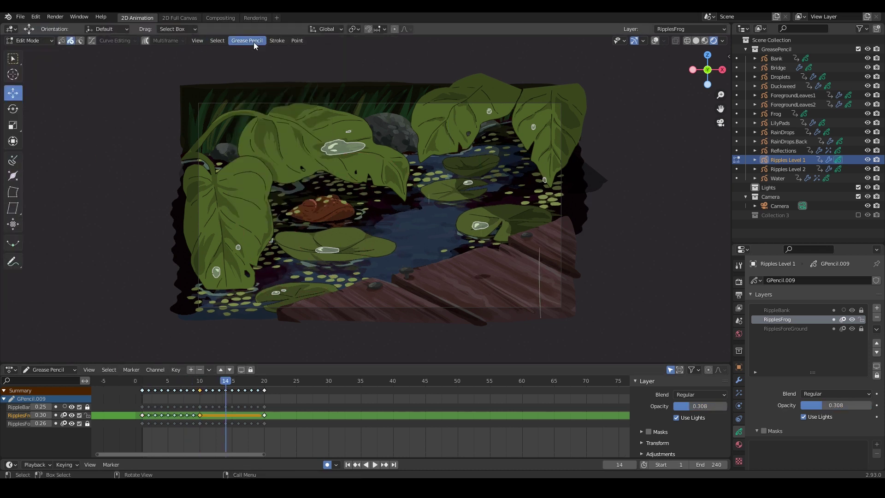
key("Tab")
key("space")
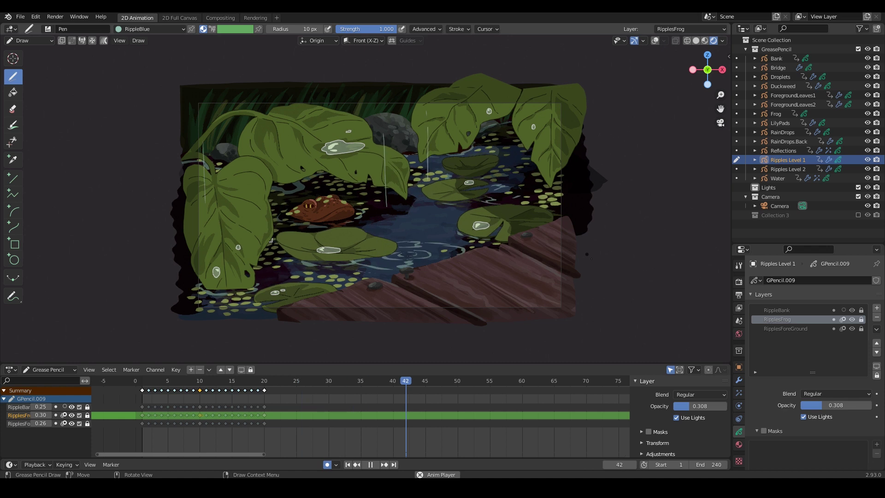